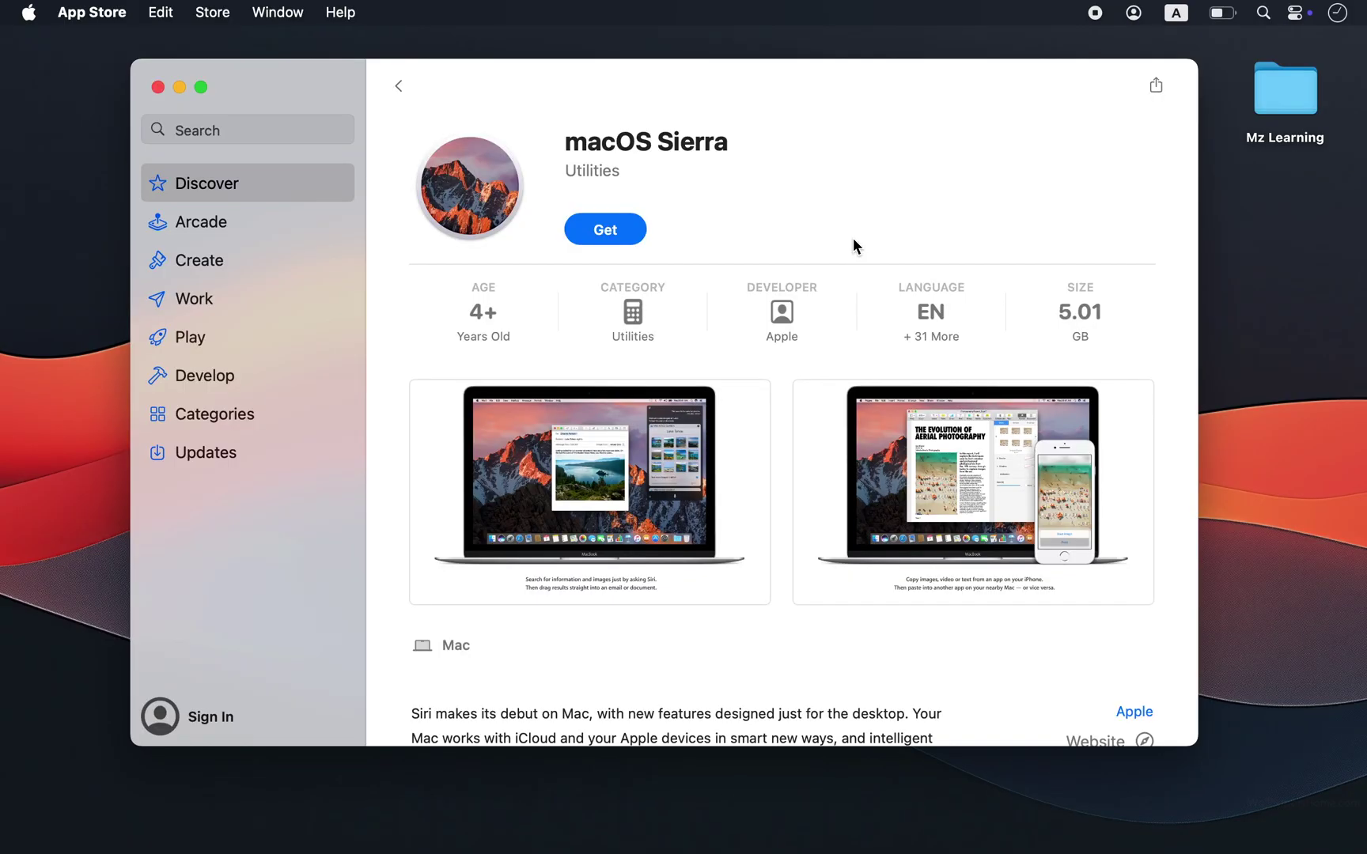
- Try macOS Sierra, download El Capitan 10.11, and run InstallMacOSX.pkg until it refuses to install
{"action": "left_click", "coordinate": [604, 230]}
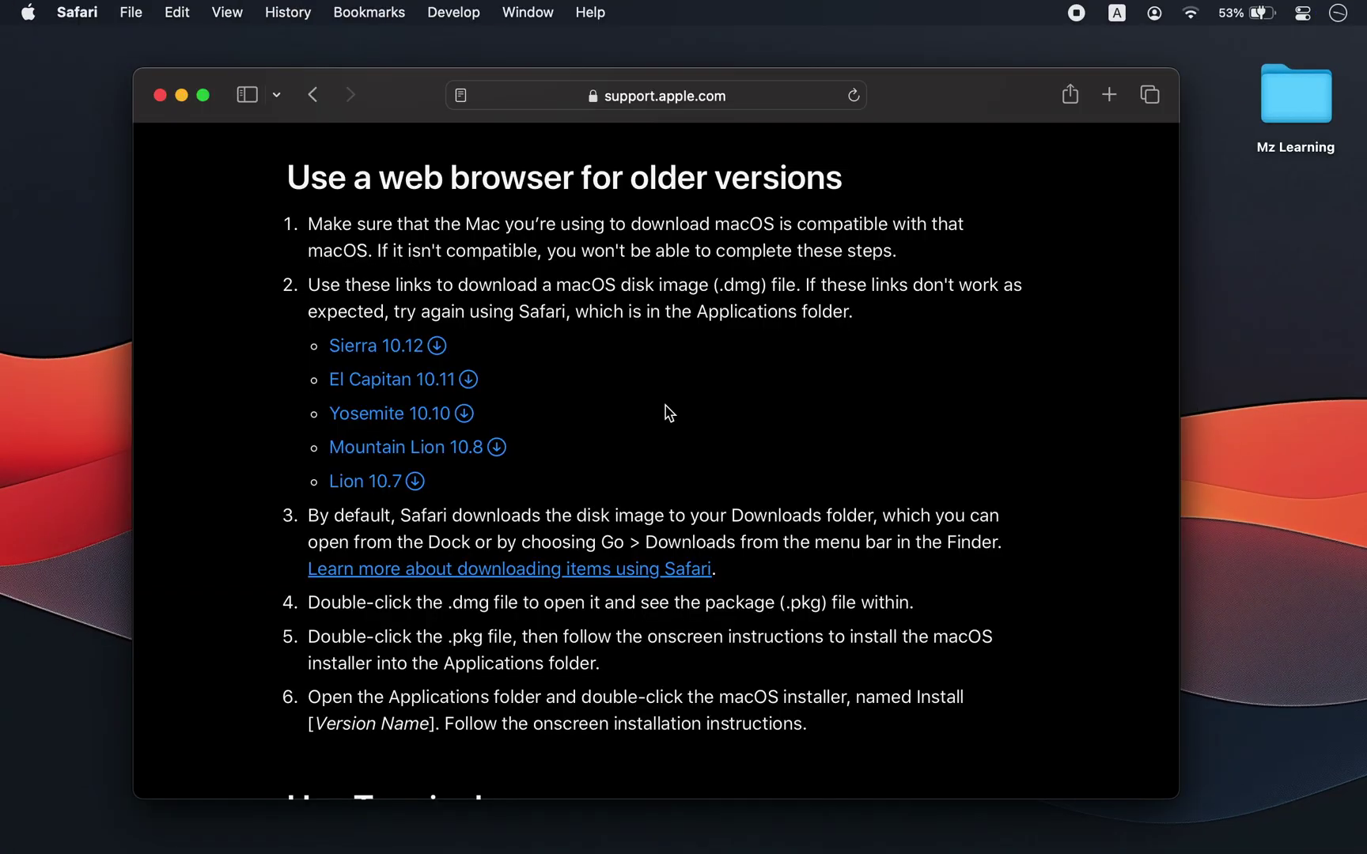
{"action": "left_click", "coordinate": [365, 383]}
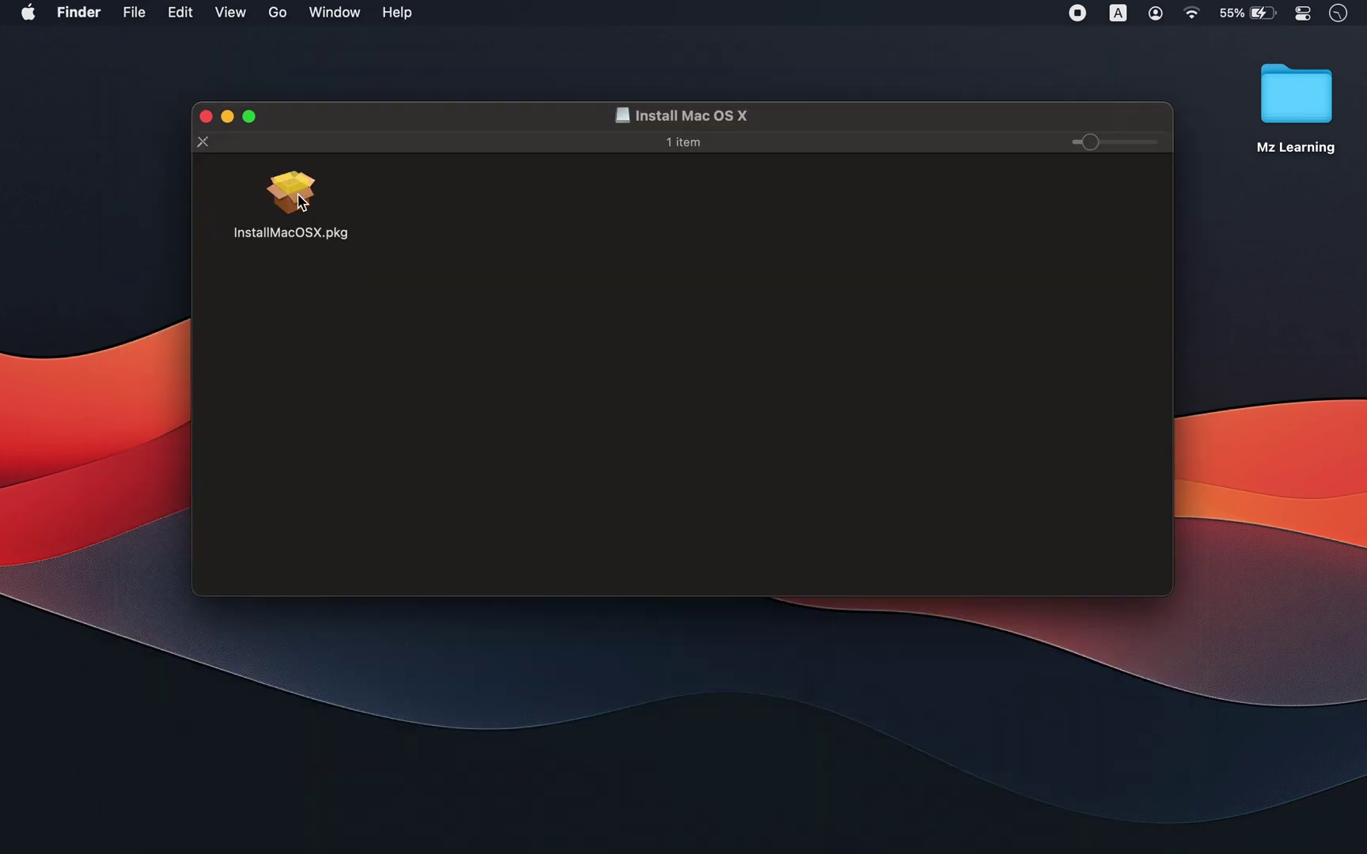
{"action": "double_click", "coordinate": [295, 195]}
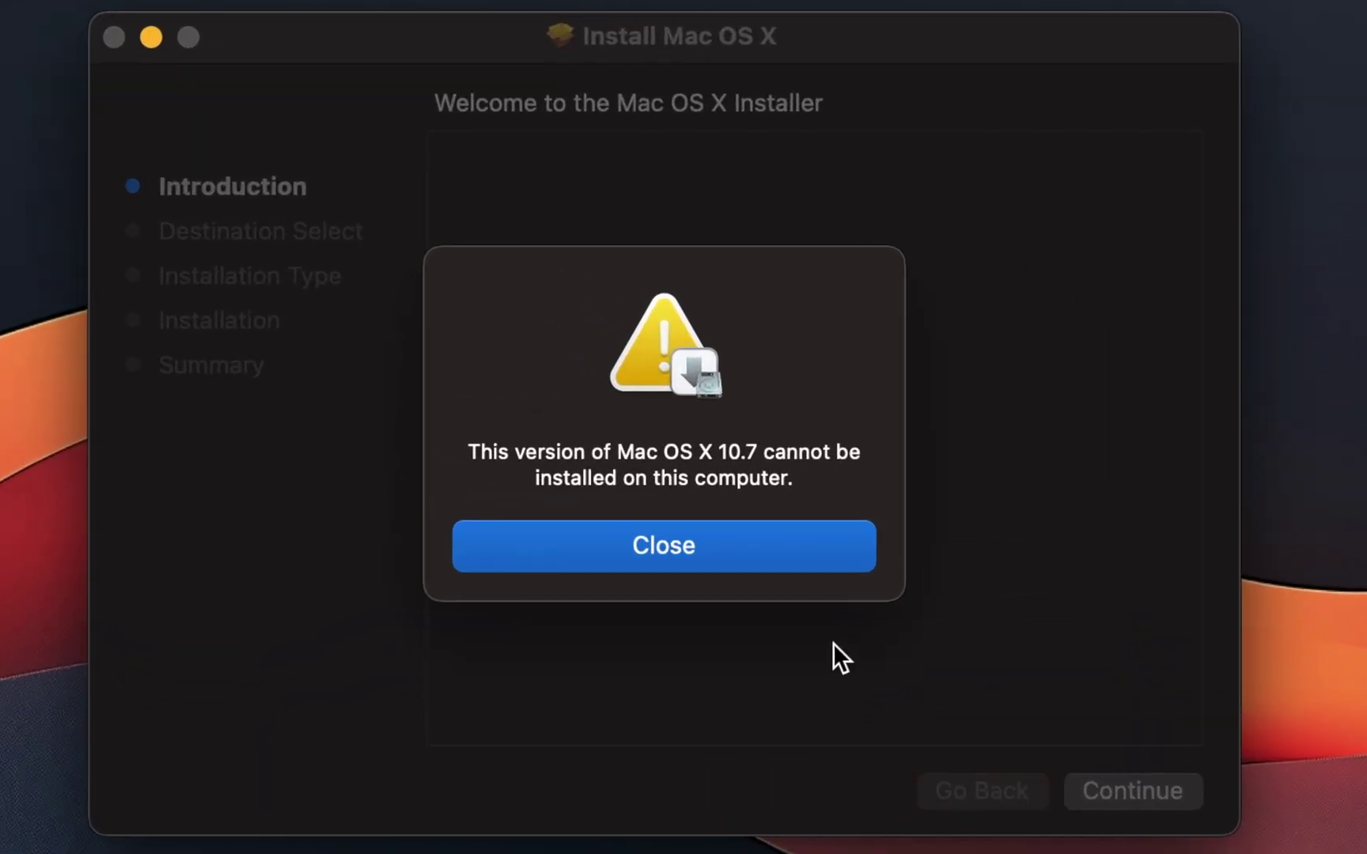
{"action": "key", "text": "Return"}
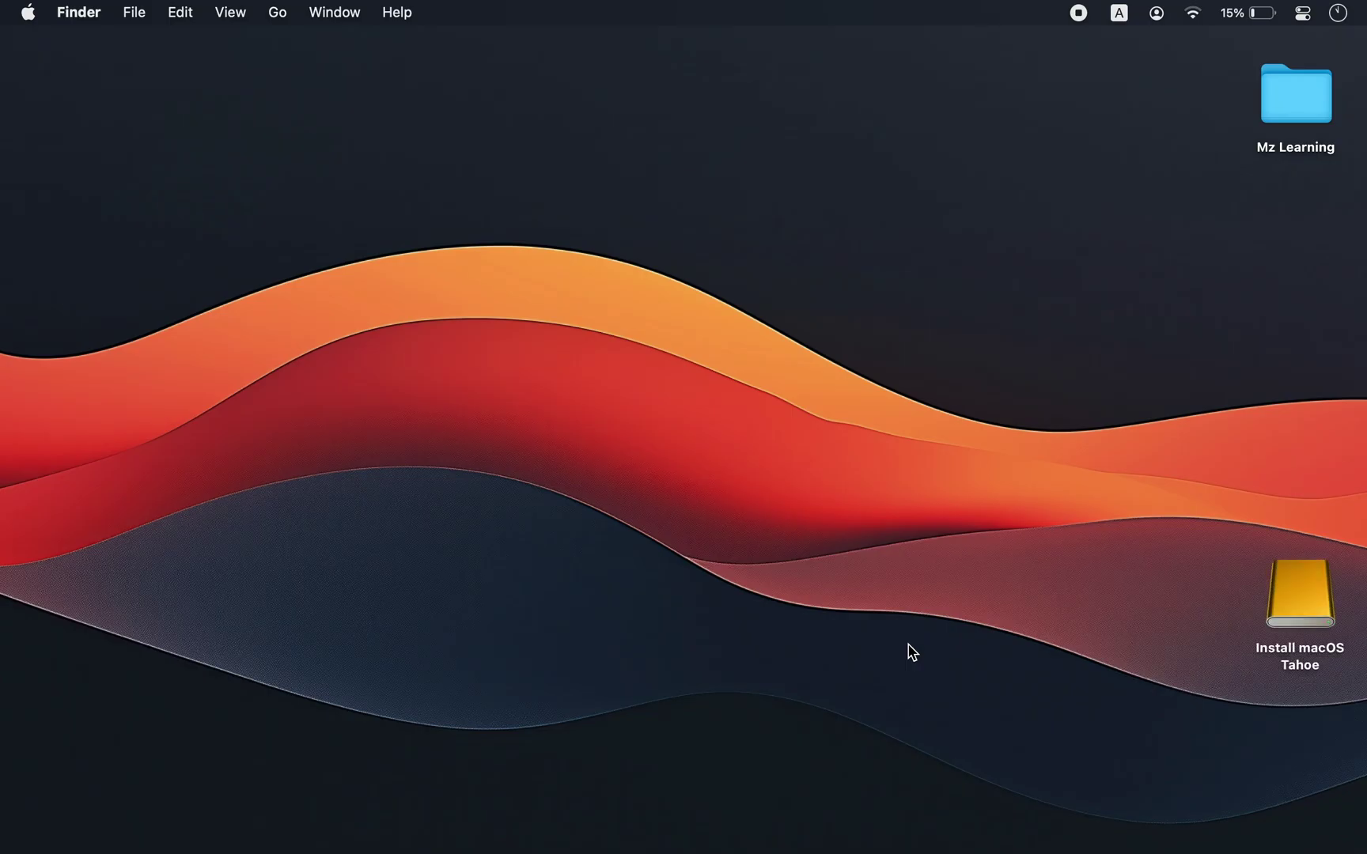
- Switch to Disk Utility with Cmd+Tab
{"action": "key", "text": "super+Tab"}
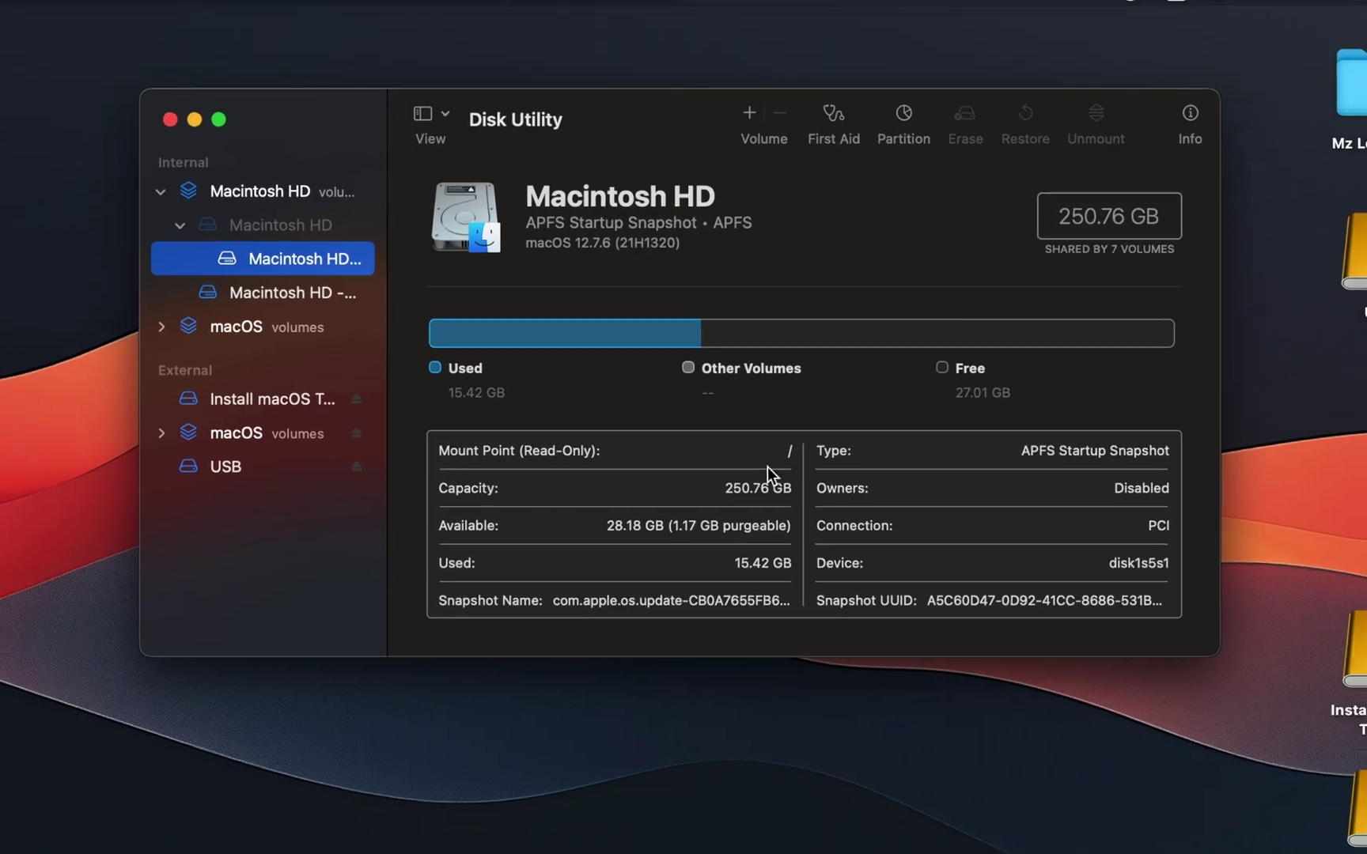
- Show all devices, select the StoreJet Transcend Media drive, and bring up its Erase options
{"action": "left_click", "coordinate": [445, 113]}
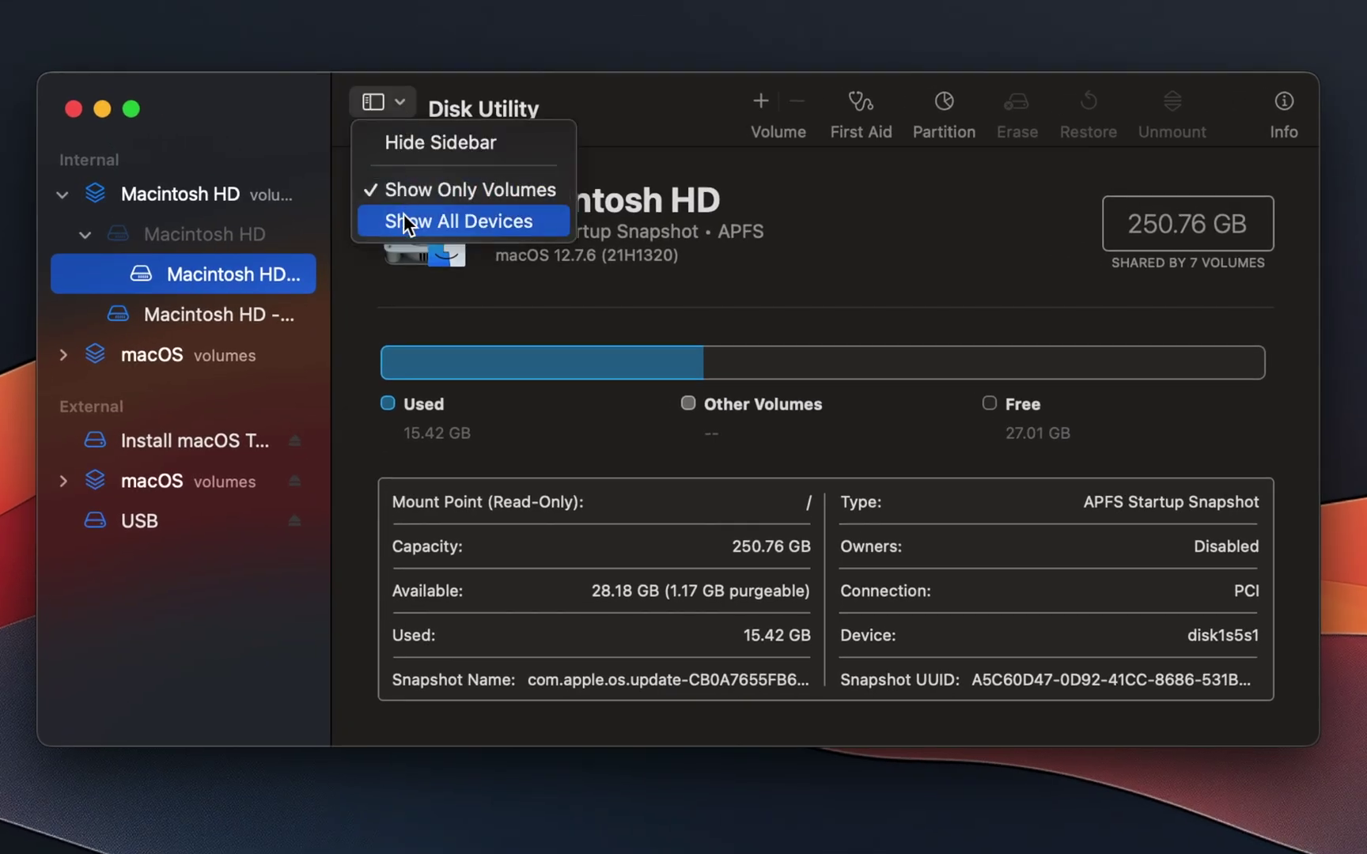
{"action": "left_click", "coordinate": [448, 220]}
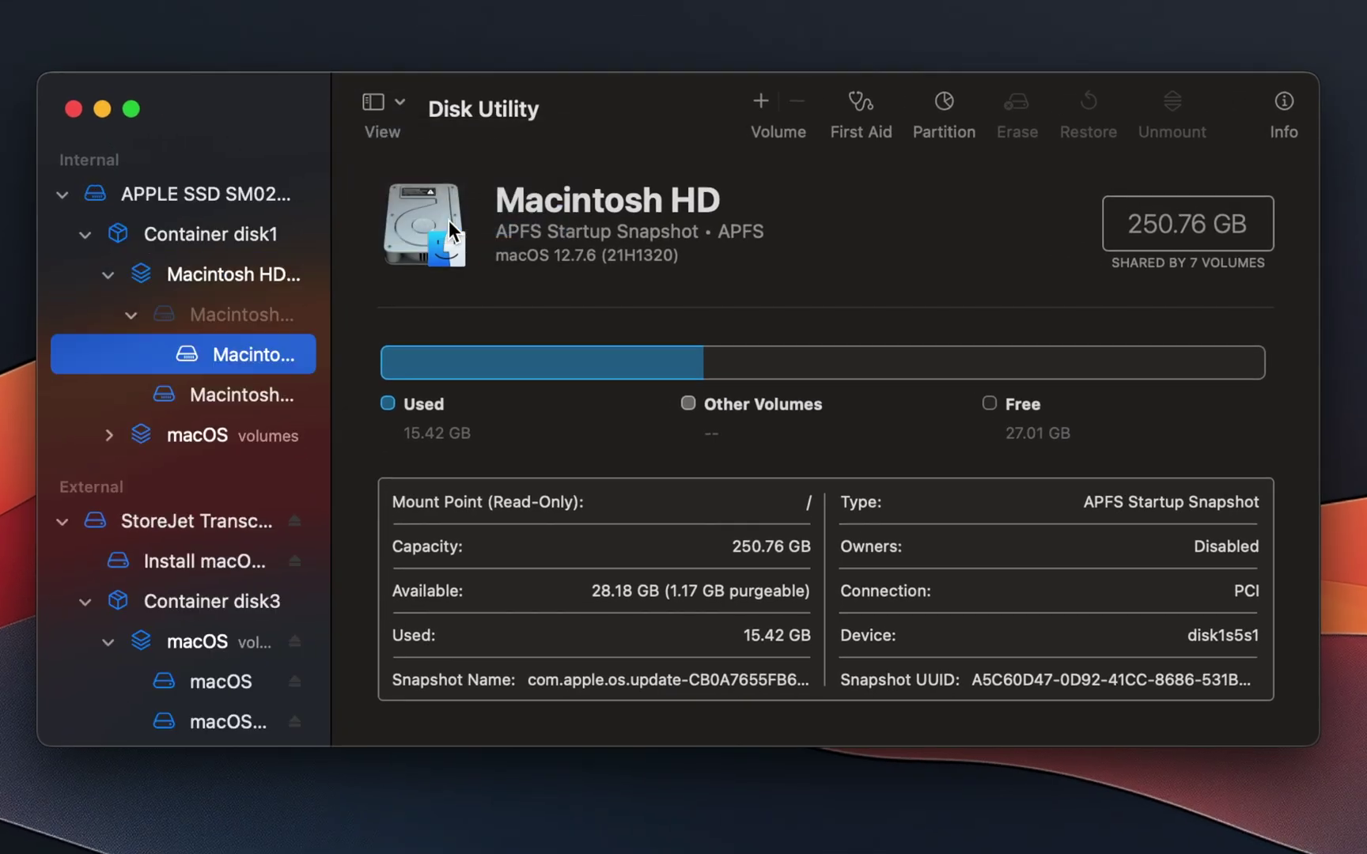
{"action": "left_click", "coordinate": [213, 524]}
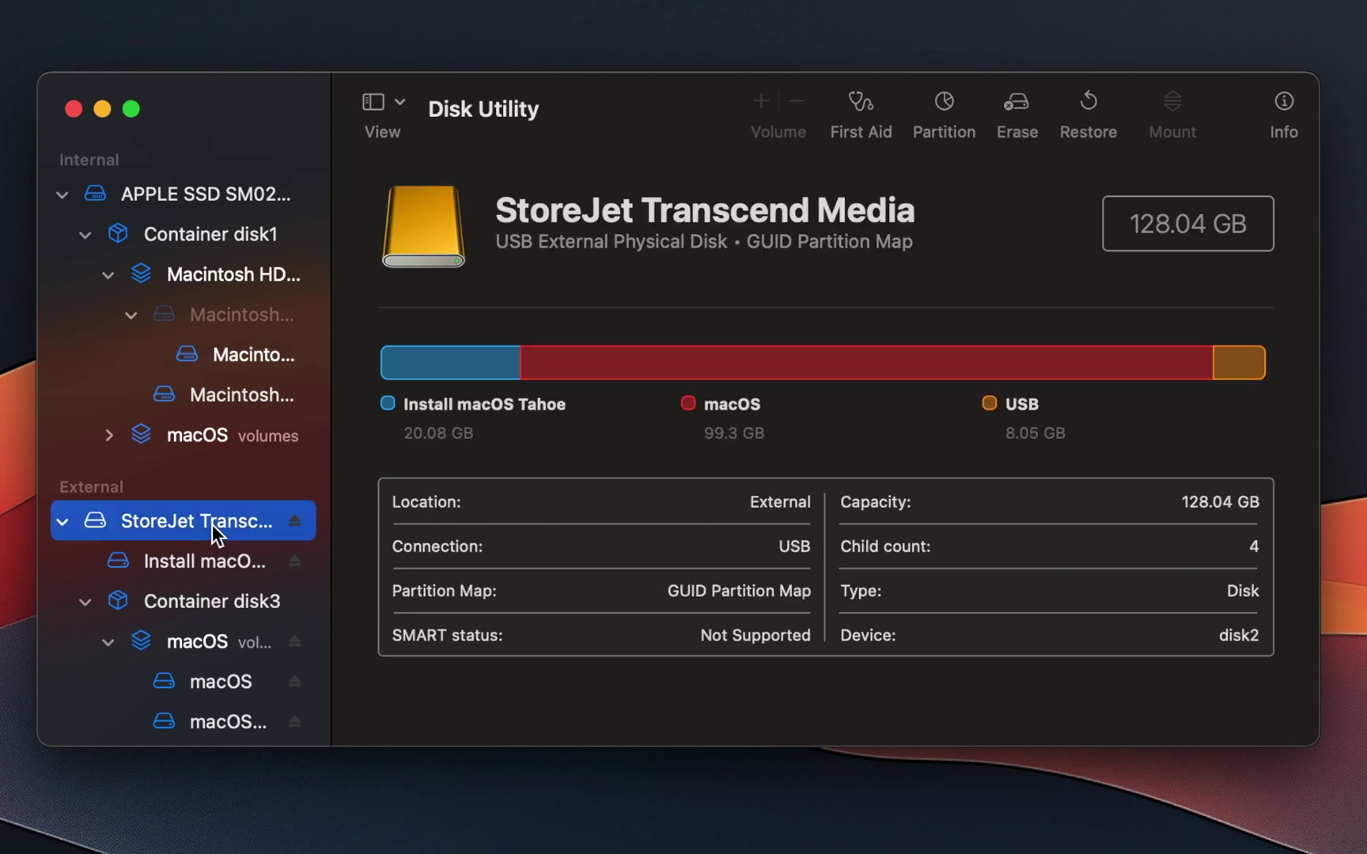
{"action": "left_click", "coordinate": [1015, 105]}
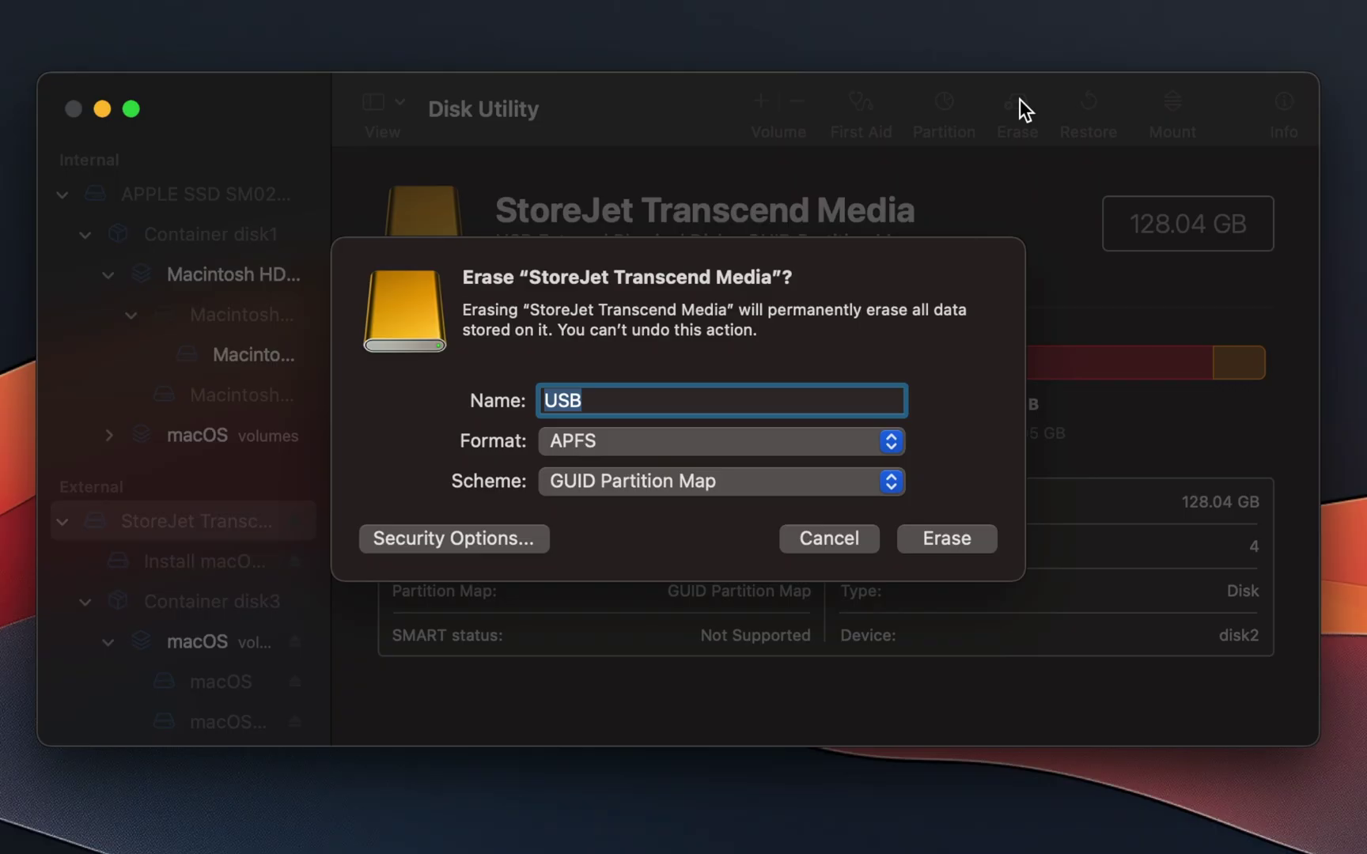
- Erase the drive as USB, Mac OS Extended (Journaled), GUID Partition Map, then close Disk Utility
{"action": "left_click", "coordinate": [595, 449]}
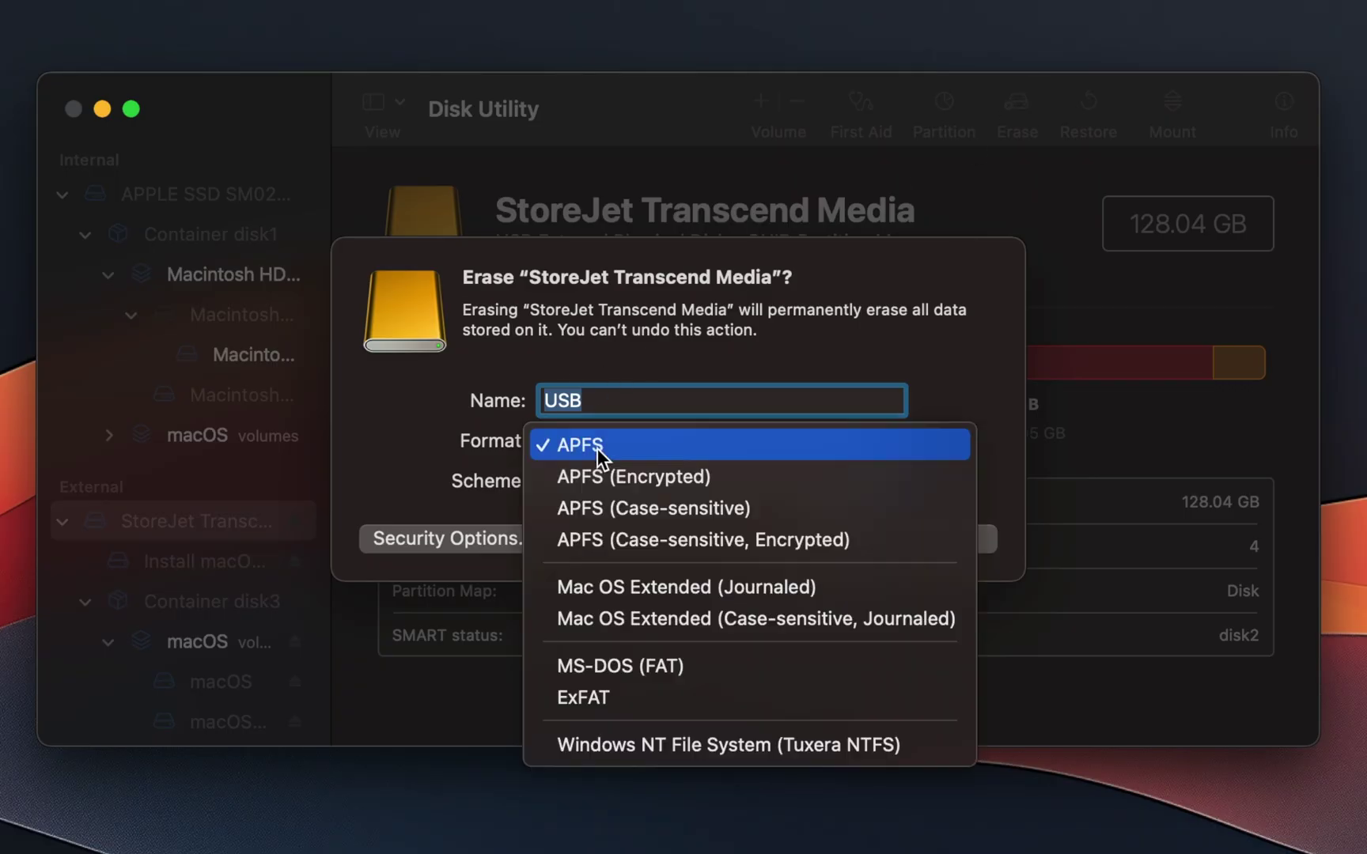
{"action": "left_click", "coordinate": [644, 579]}
{"action": "left_click", "coordinate": [567, 481]}
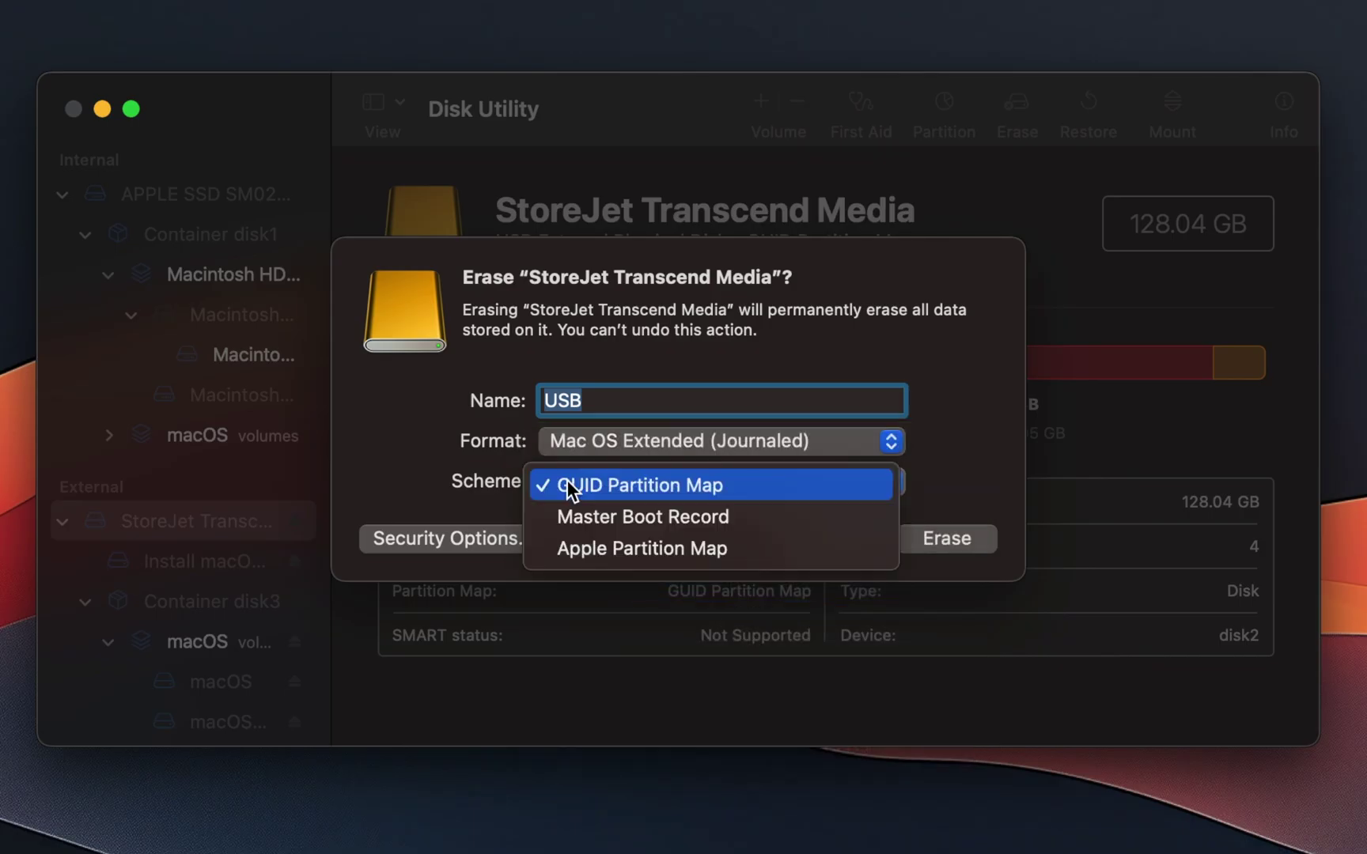
{"action": "left_click", "coordinate": [630, 484]}
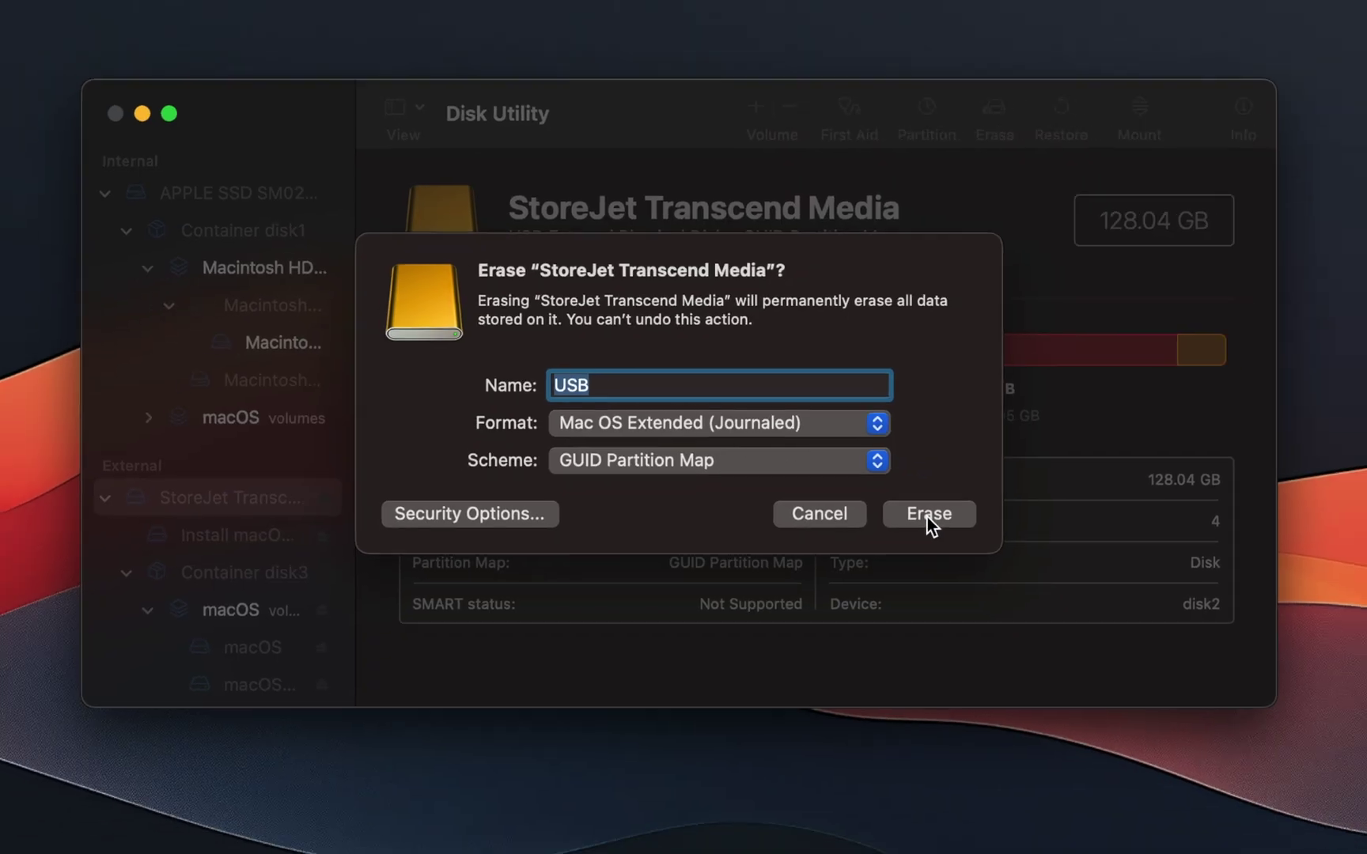
{"action": "left_click", "coordinate": [947, 538]}
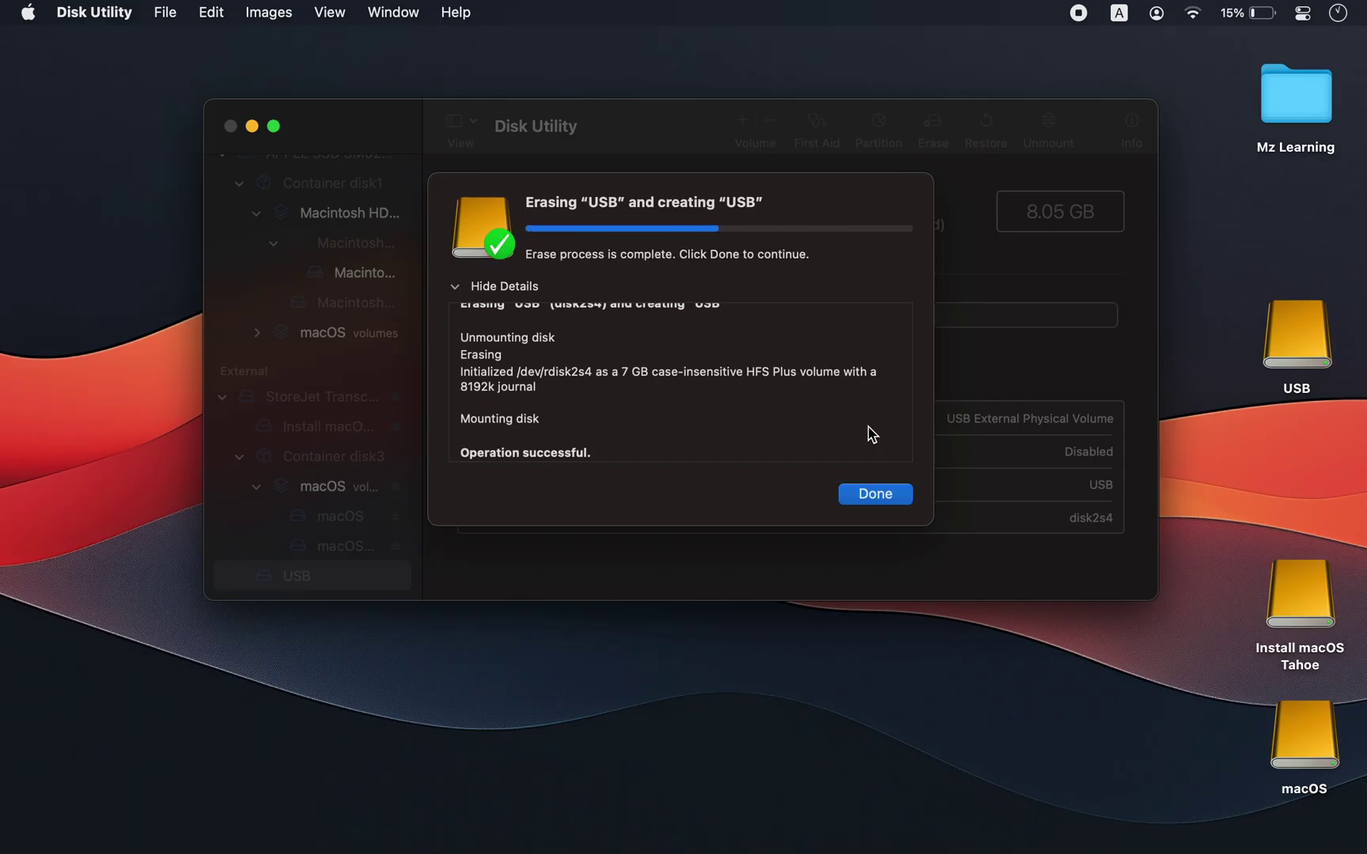
{"action": "left_click", "coordinate": [874, 494]}
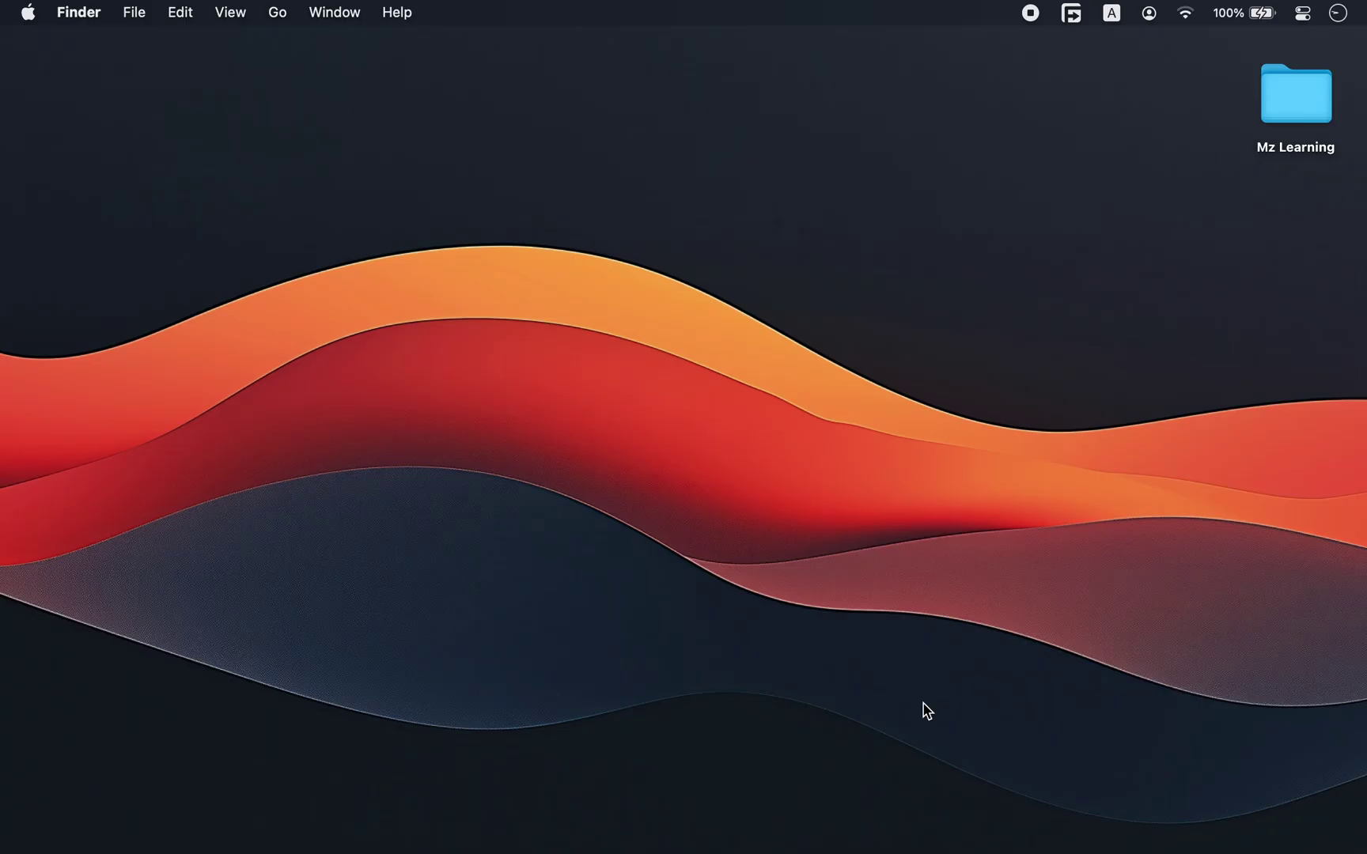
- In Safari, download Mist.0.30.dmg from the GitHub release's Assets section
{"action": "key", "text": "super+Tab"}
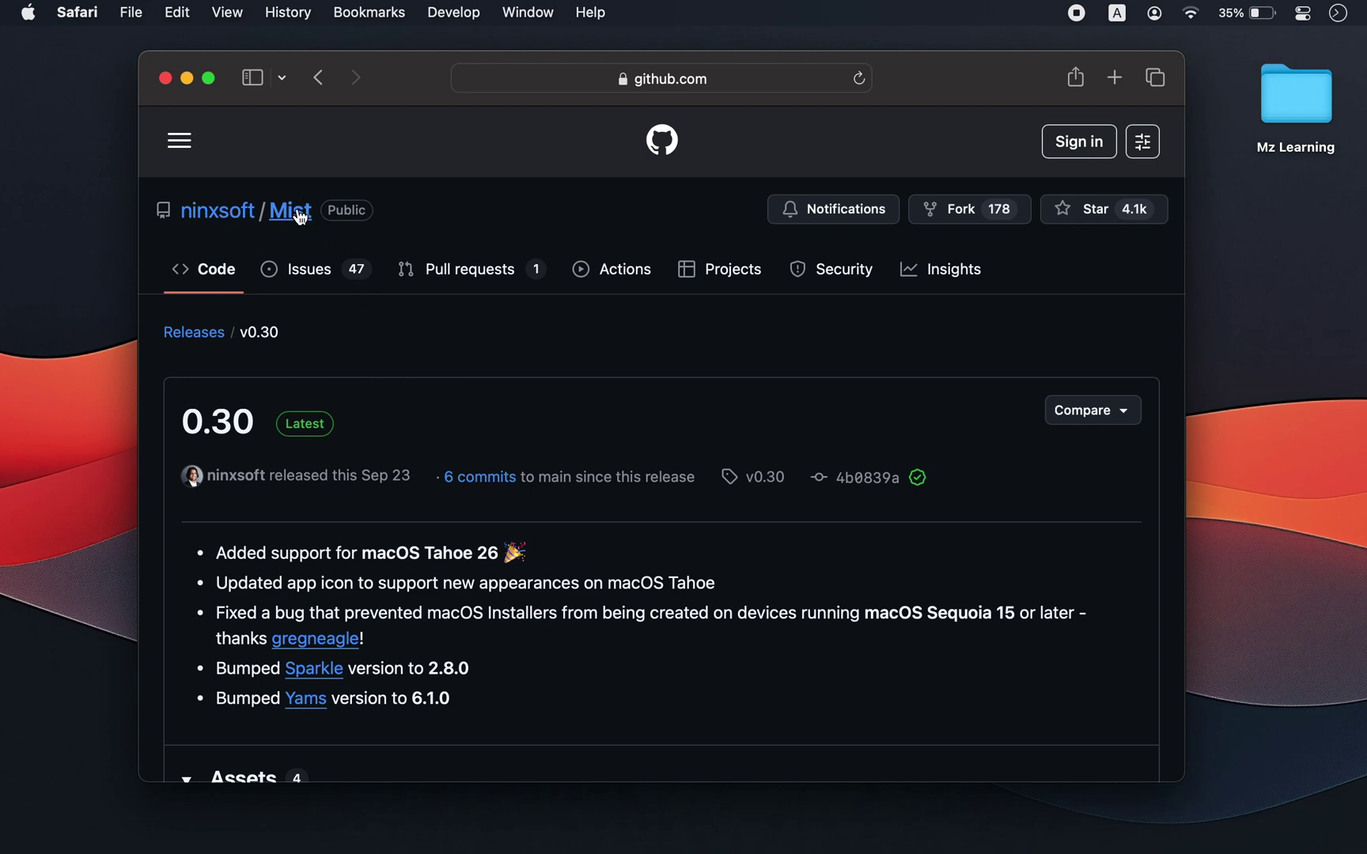
{"action": "scroll", "coordinate": [412, 542], "scroll_direction": "down", "scroll_amount": 5}
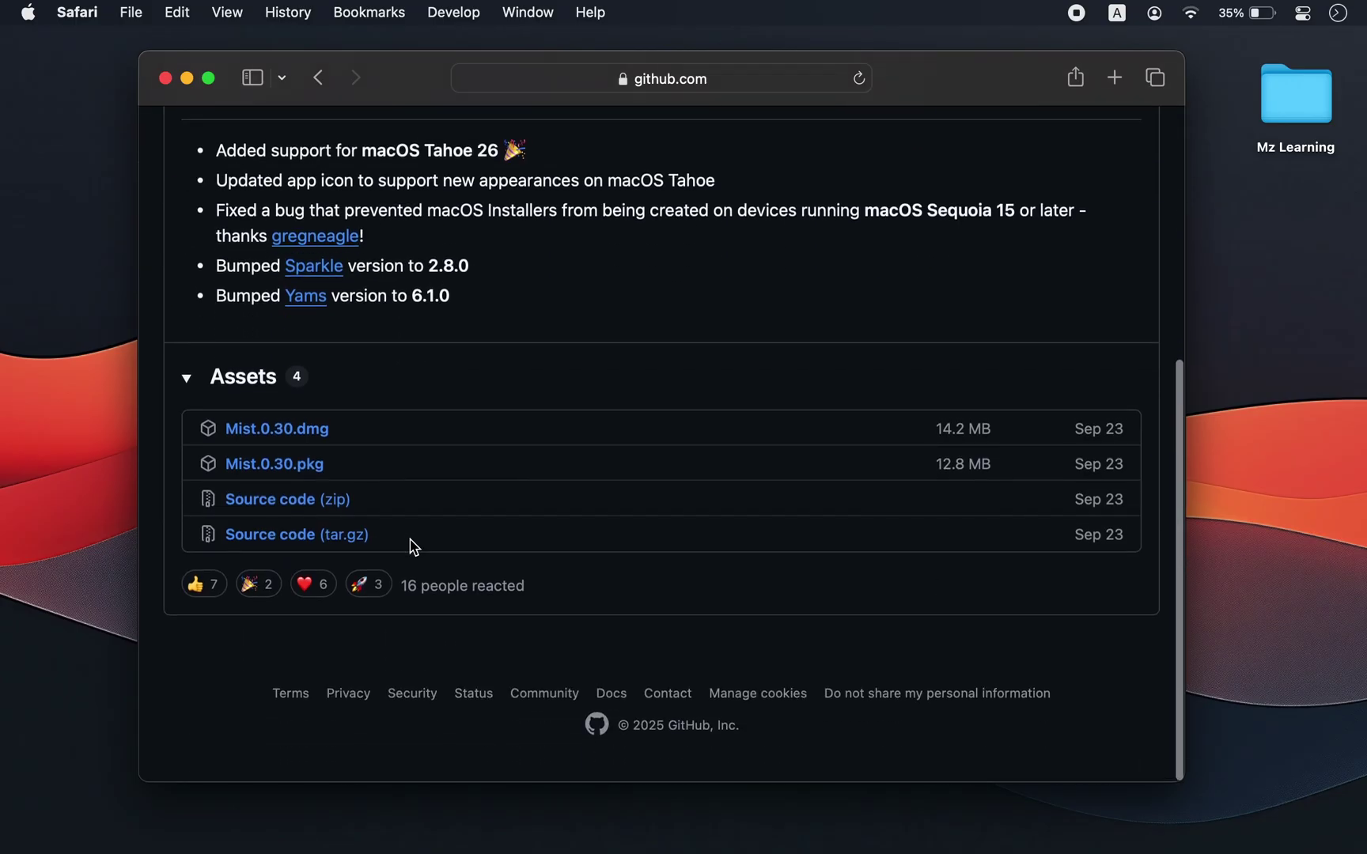
{"action": "left_click", "coordinate": [309, 439]}
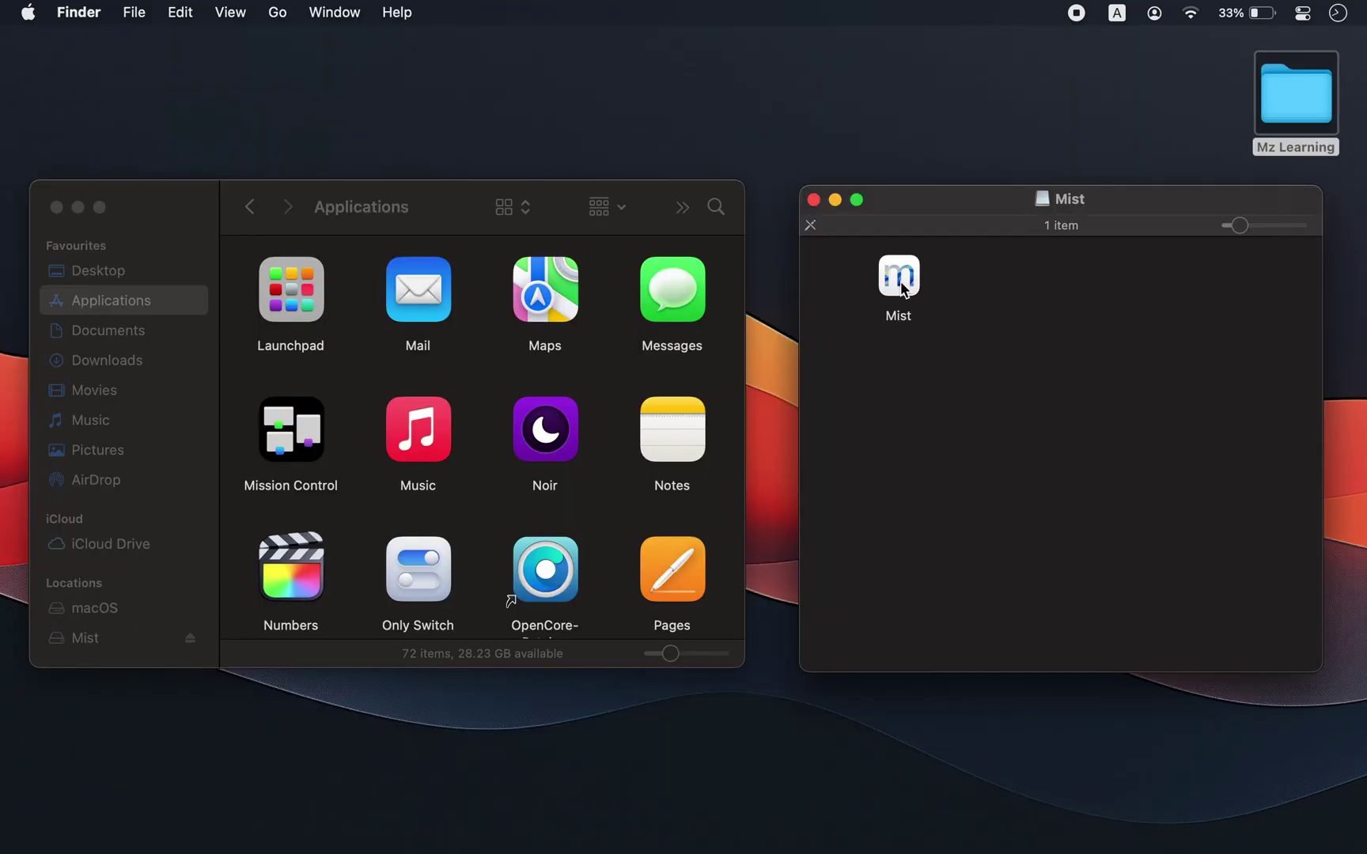
- Copy Mist into Applications and launch it through a Spotlight search for 'mist'
{"action": "left_click_drag", "start_coordinate": [902, 289], "coordinate": [504, 383]}
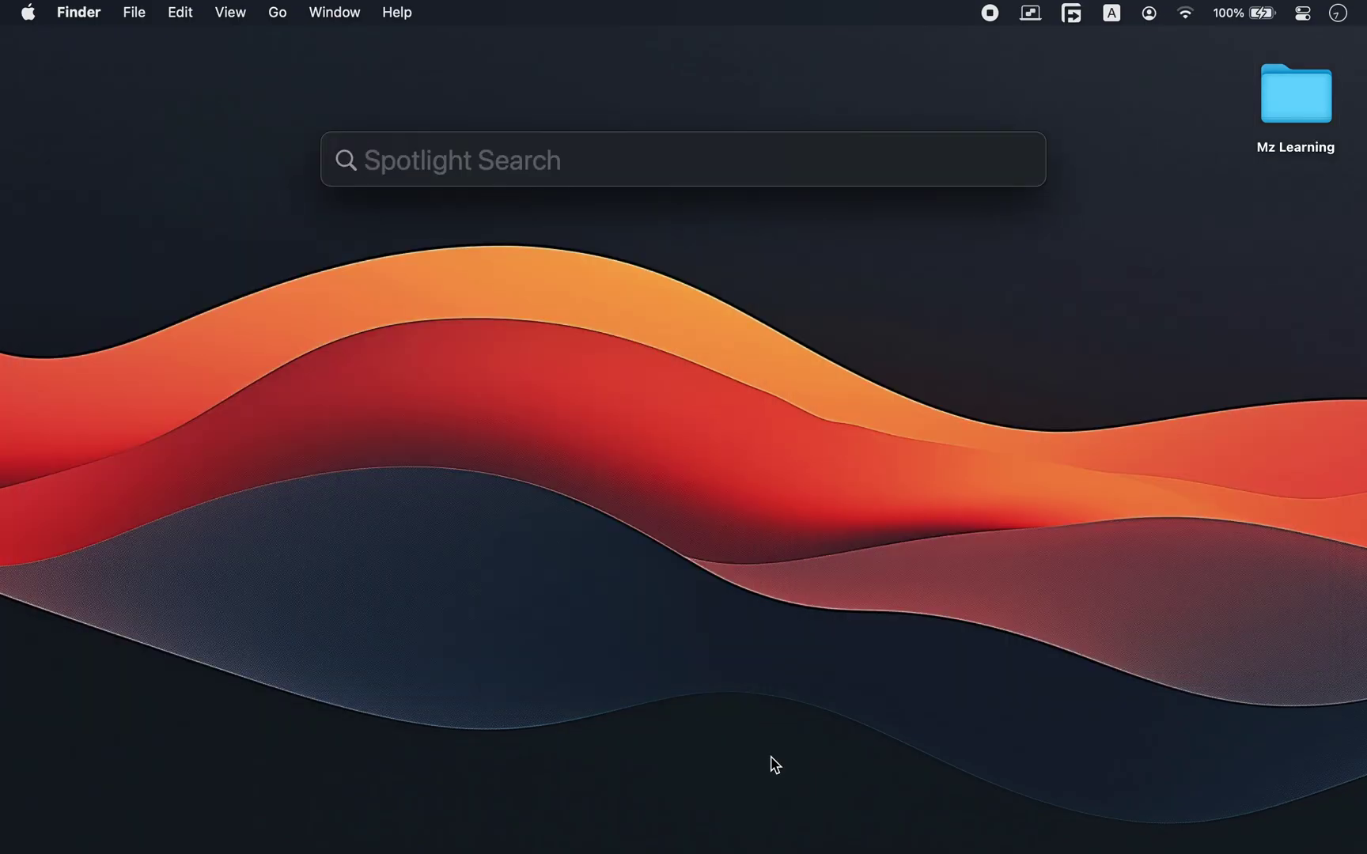
{"action": "type", "text": "mist"}
{"action": "key", "text": "Return"}
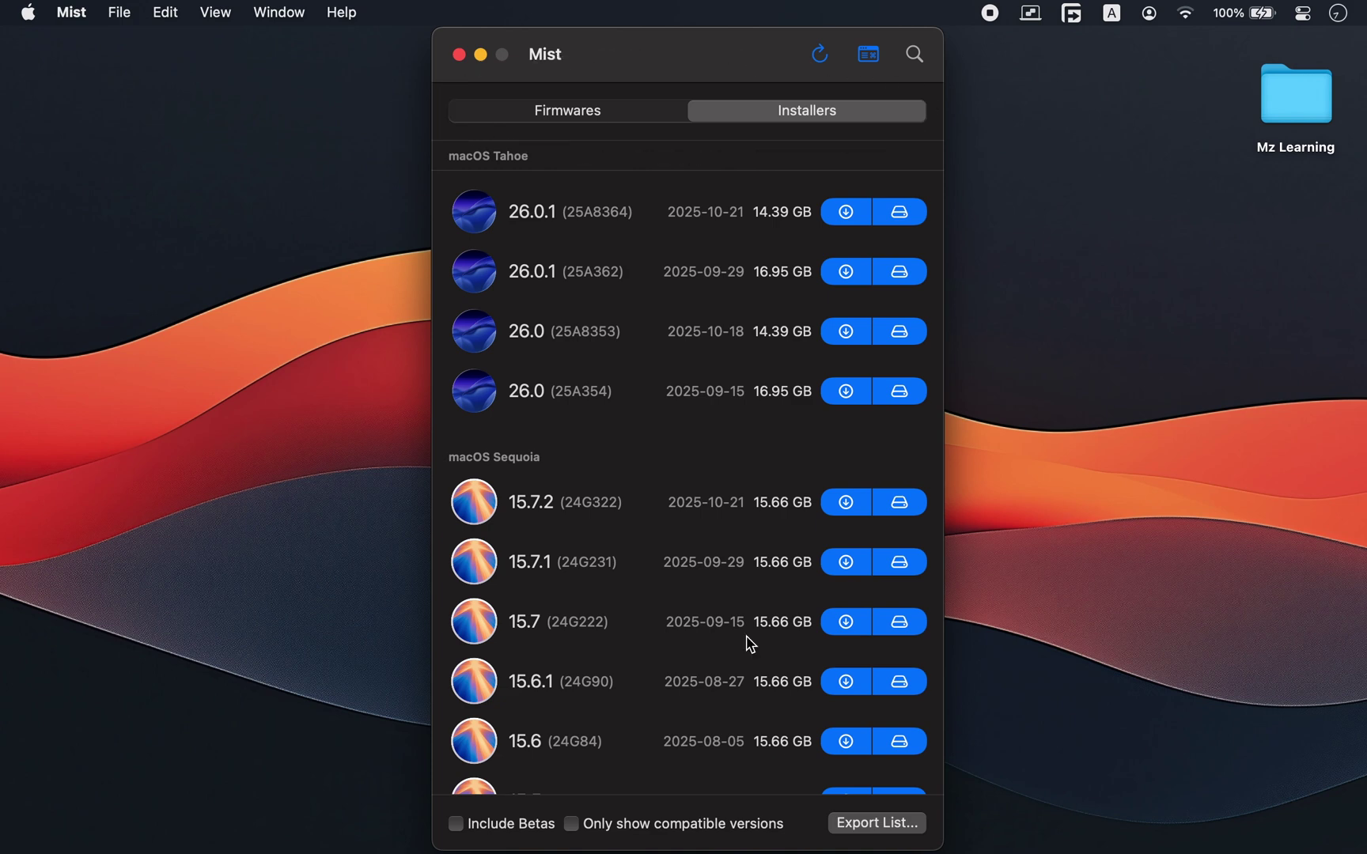
- Browse Mist's Firmwares list from Tahoe 26.0.1 down to Big Sur 11.1 and back to the top
{"action": "left_click", "coordinate": [595, 119]}
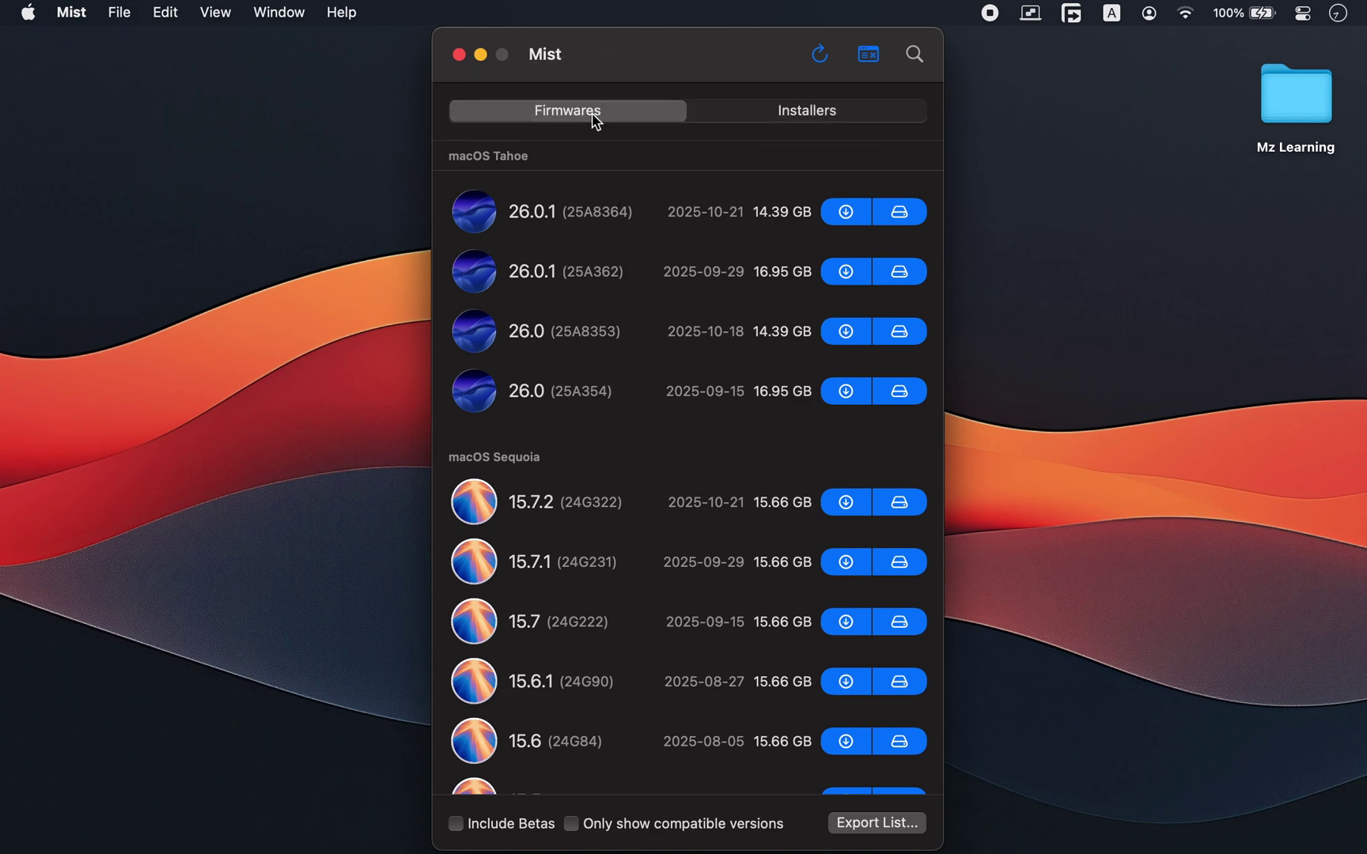
{"action": "scroll", "coordinate": [652, 401], "scroll_direction": "down", "scroll_amount": 5}
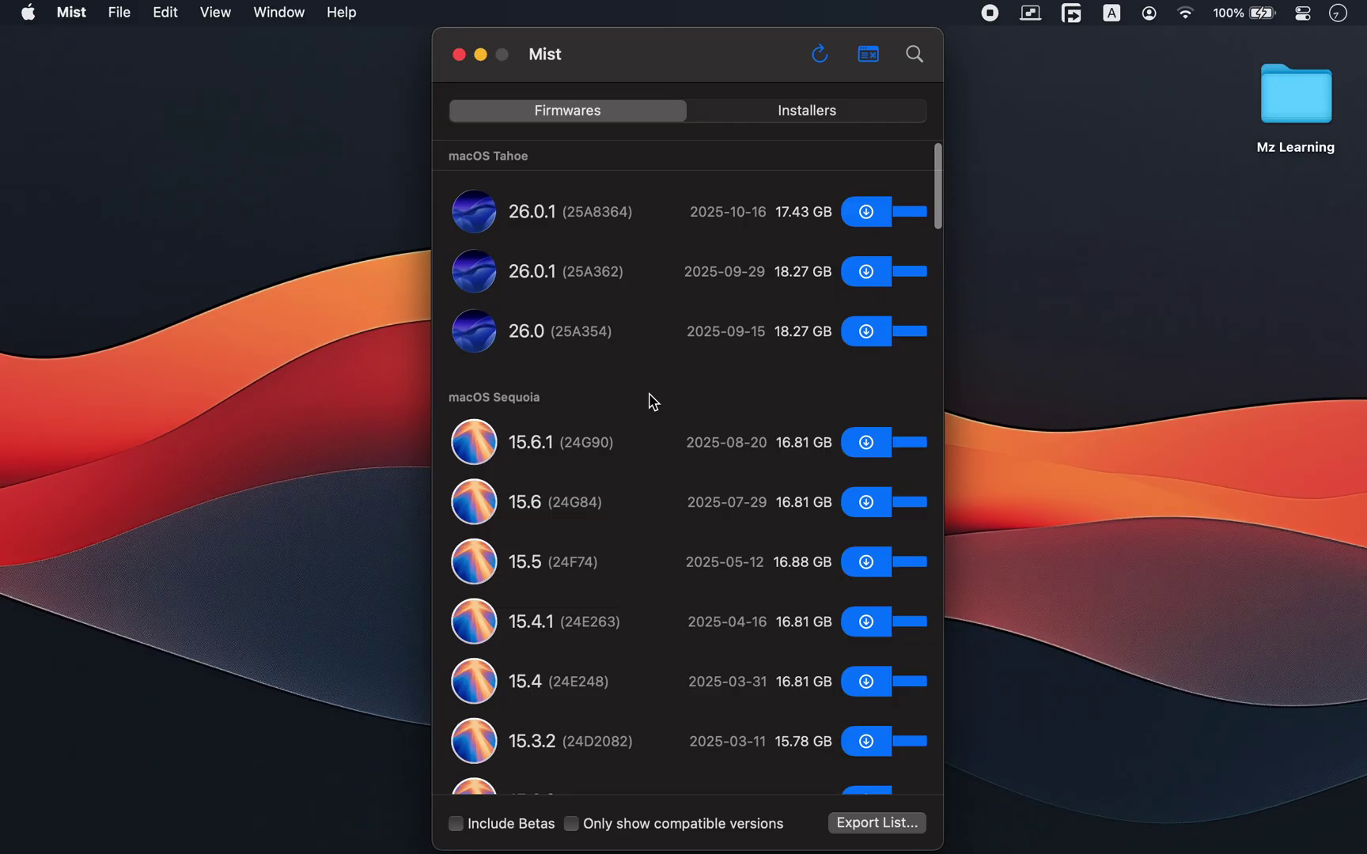
{"action": "scroll", "coordinate": [651, 401], "scroll_direction": "down", "scroll_amount": 15}
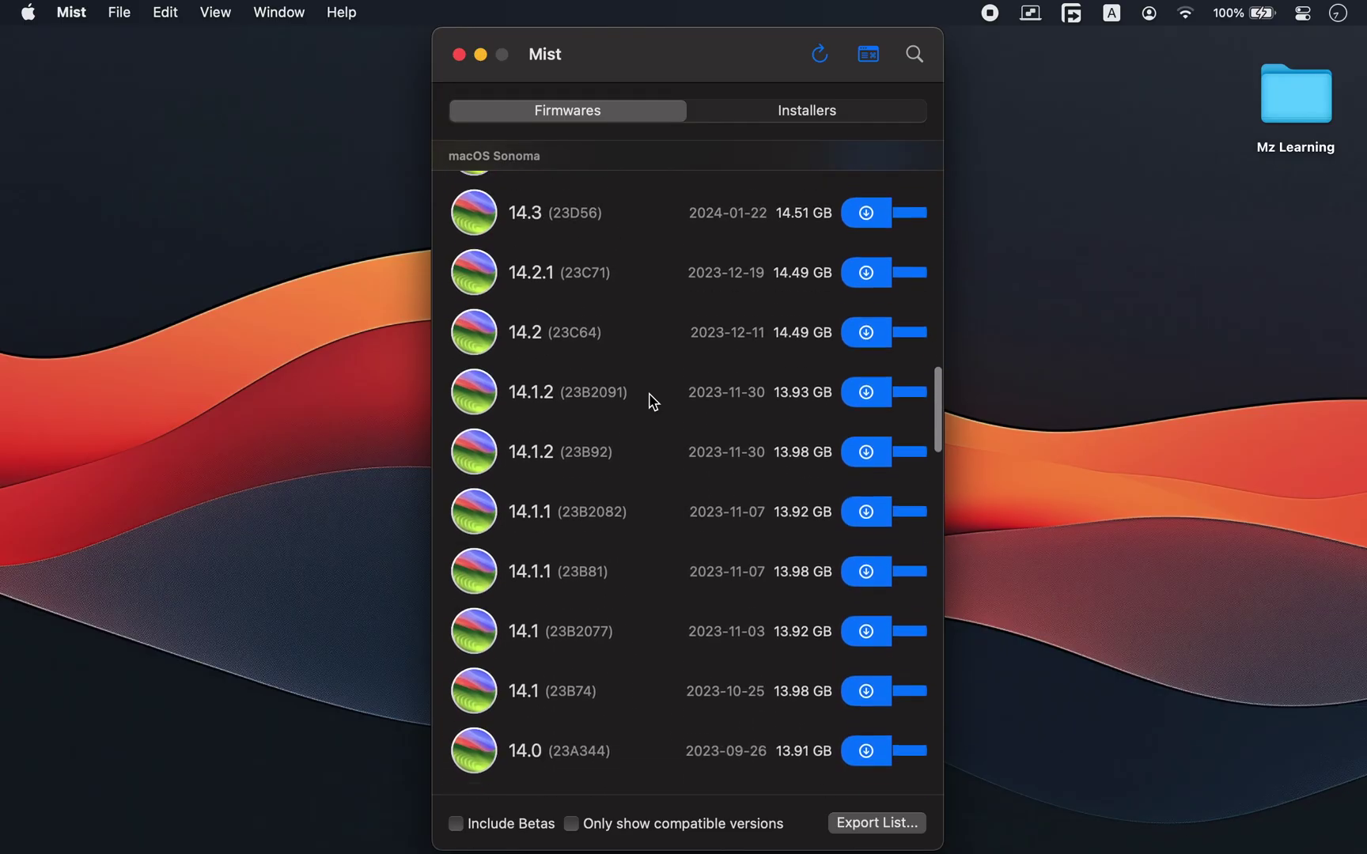
{"action": "scroll", "coordinate": [651, 402], "scroll_direction": "down", "scroll_amount": 20}
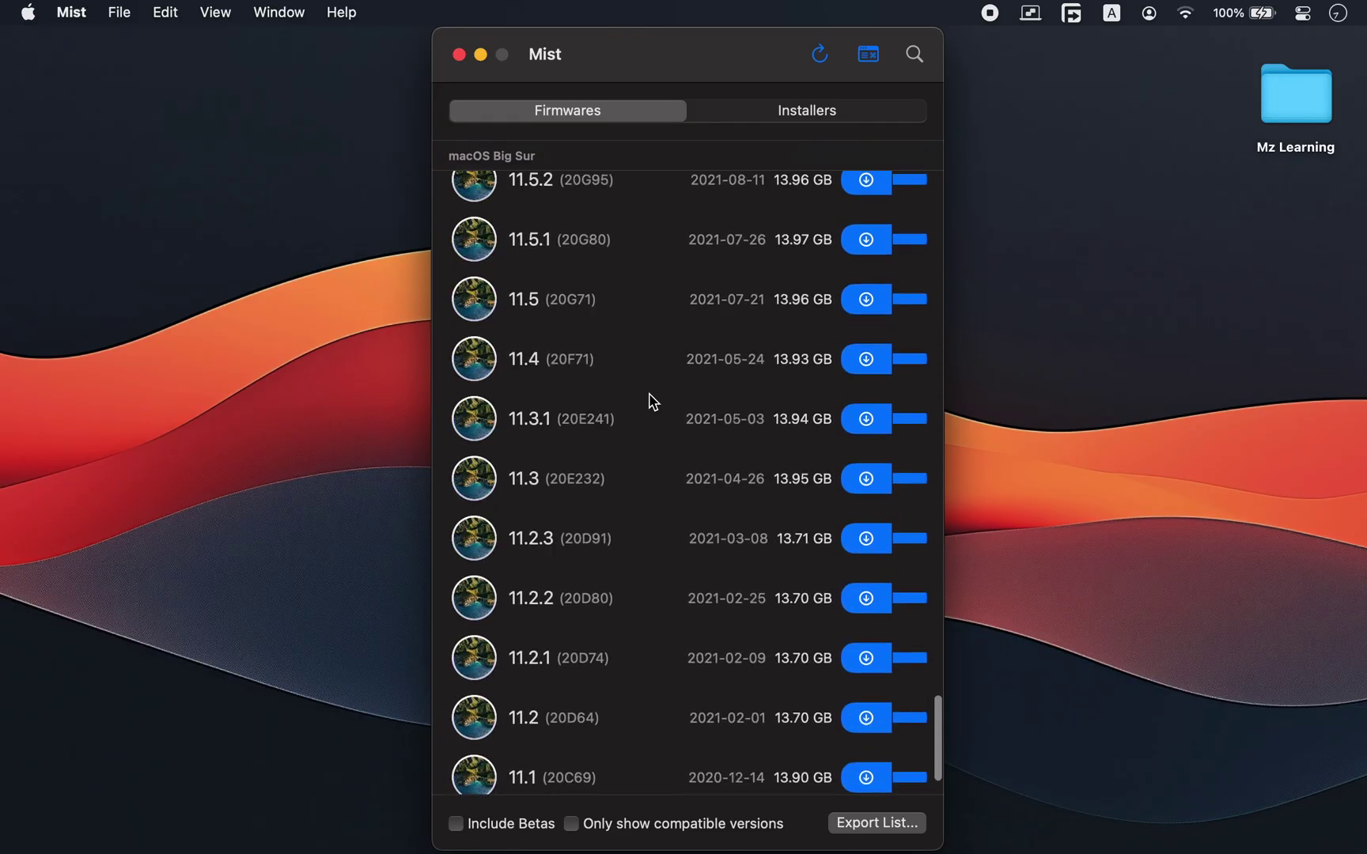
{"action": "scroll", "coordinate": [651, 399], "scroll_direction": "up", "scroll_amount": 10}
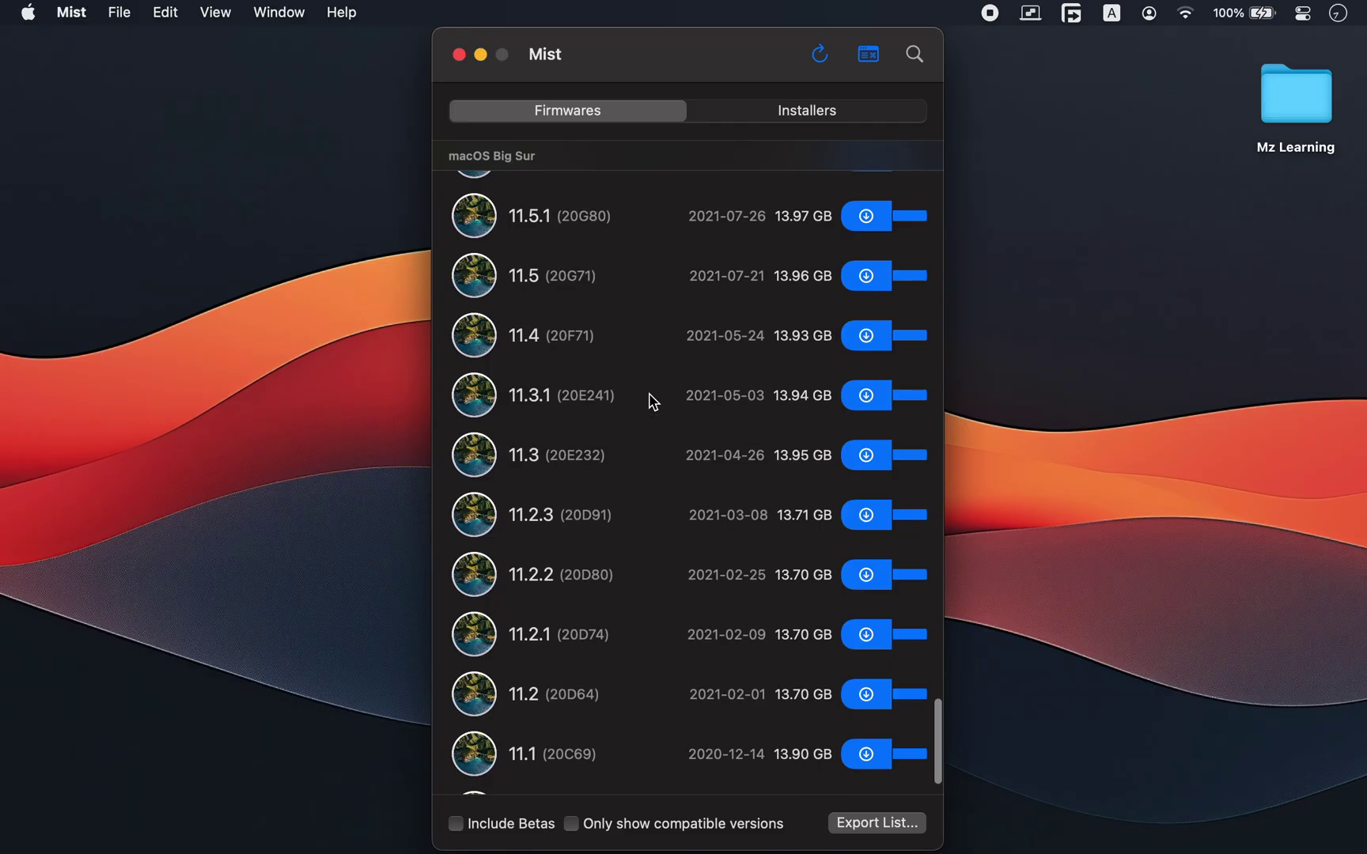
{"action": "scroll", "coordinate": [651, 398], "scroll_direction": "up", "scroll_amount": 15}
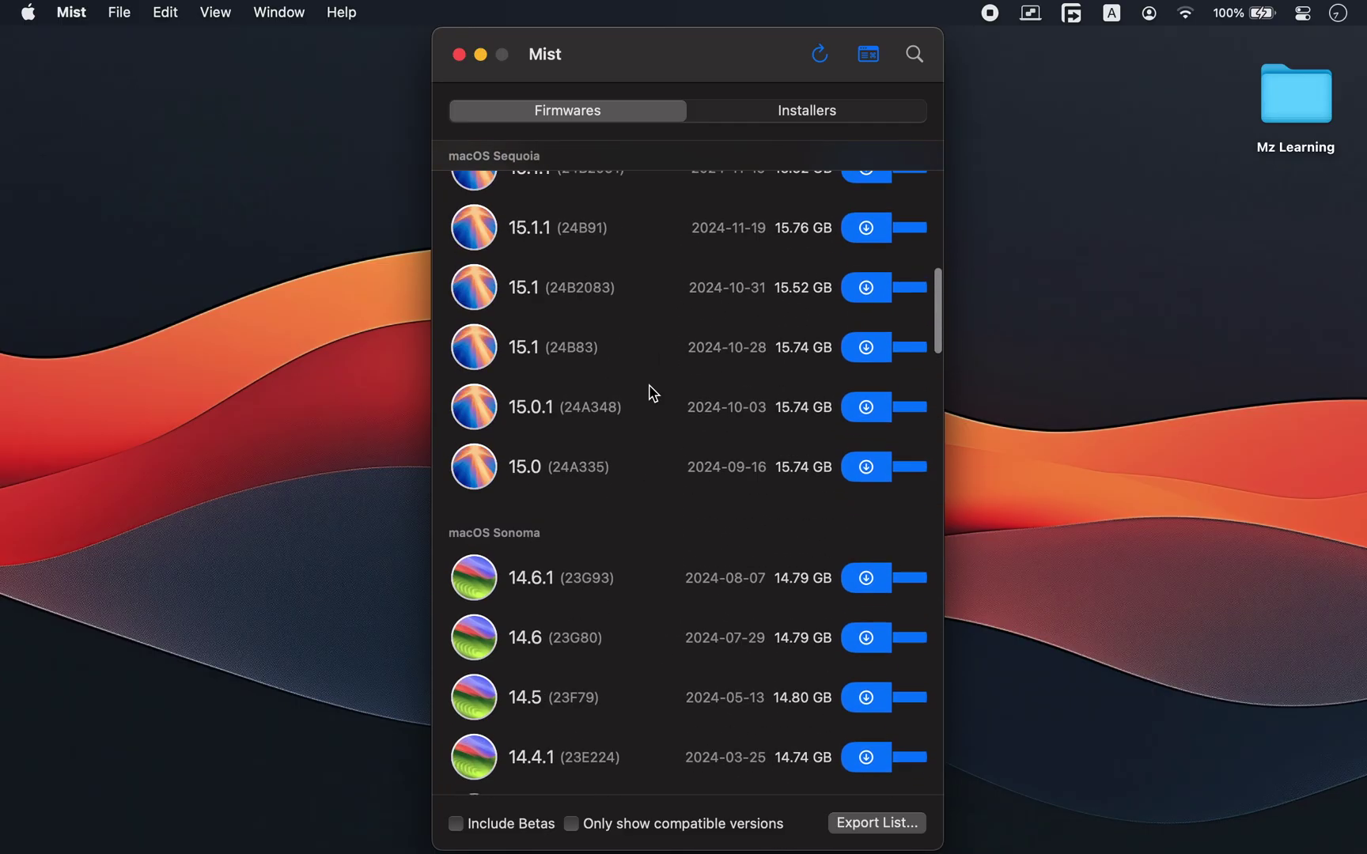
{"action": "scroll", "coordinate": [651, 393], "scroll_direction": "up", "scroll_amount": 8}
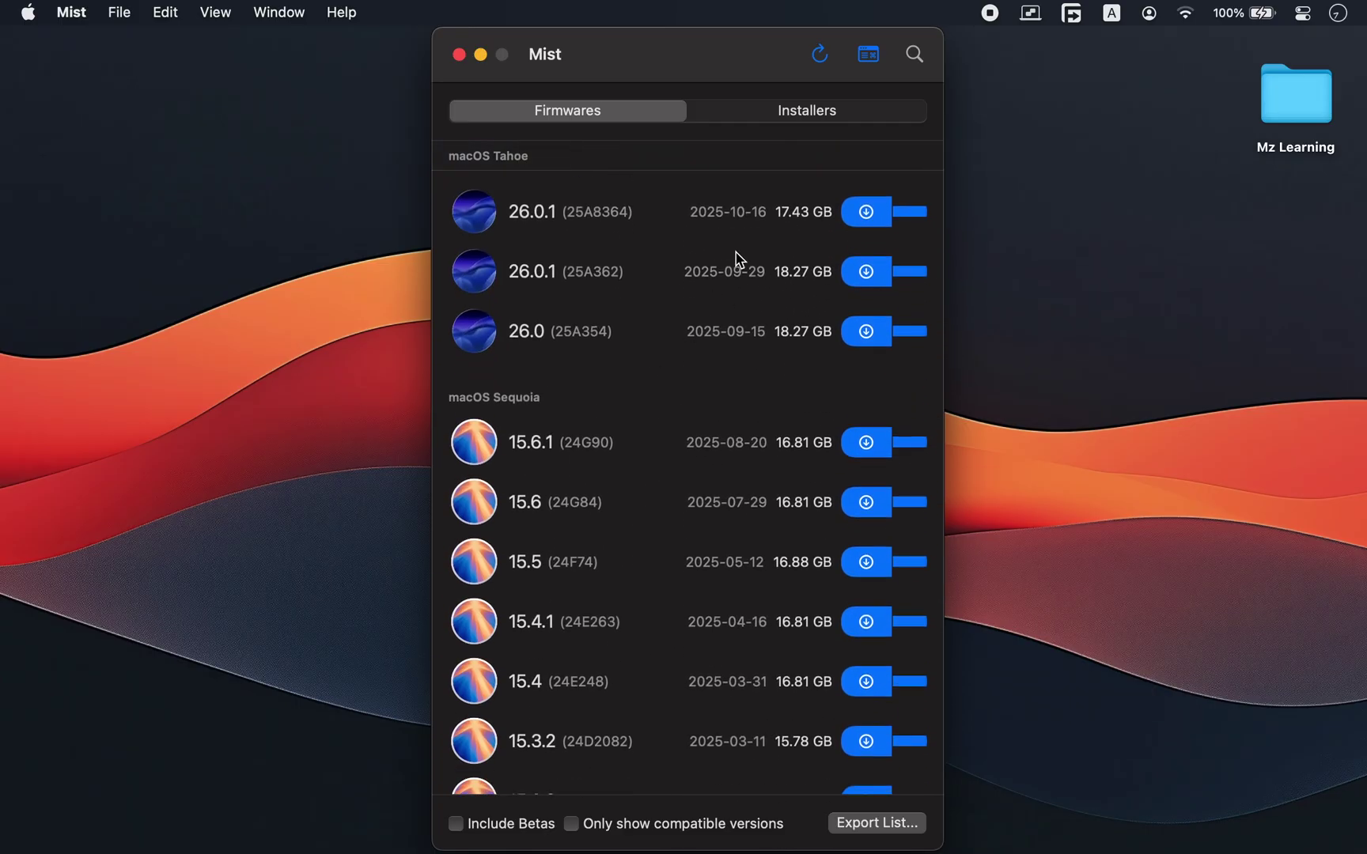
- Scroll the Installers list down to High Sierra 10.13.6 and back, then tick Include Betas
{"action": "left_click", "coordinate": [799, 115]}
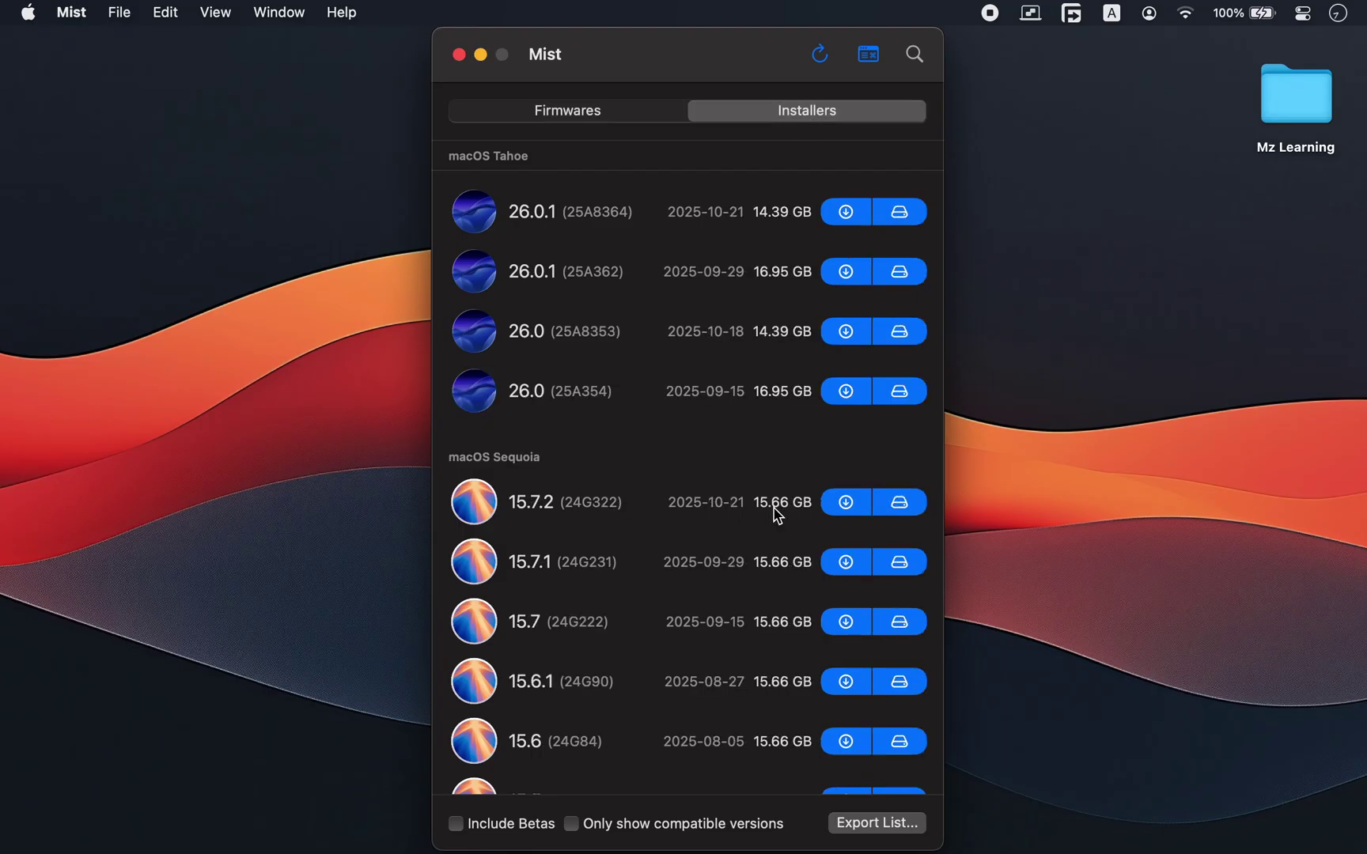
{"action": "scroll", "coordinate": [678, 434], "scroll_direction": "down", "scroll_amount": 20}
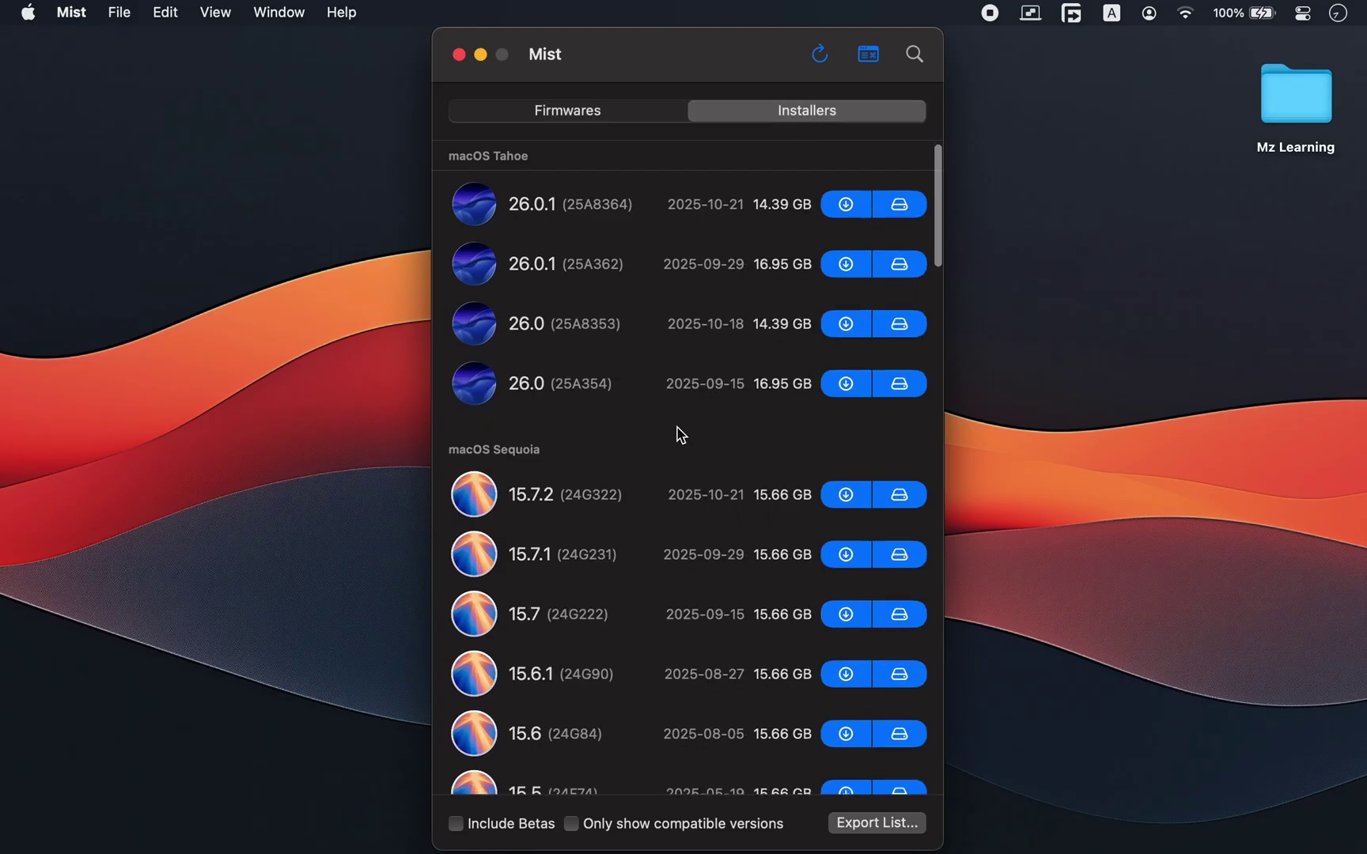
{"action": "scroll", "coordinate": [678, 434], "scroll_direction": "down", "scroll_amount": 20}
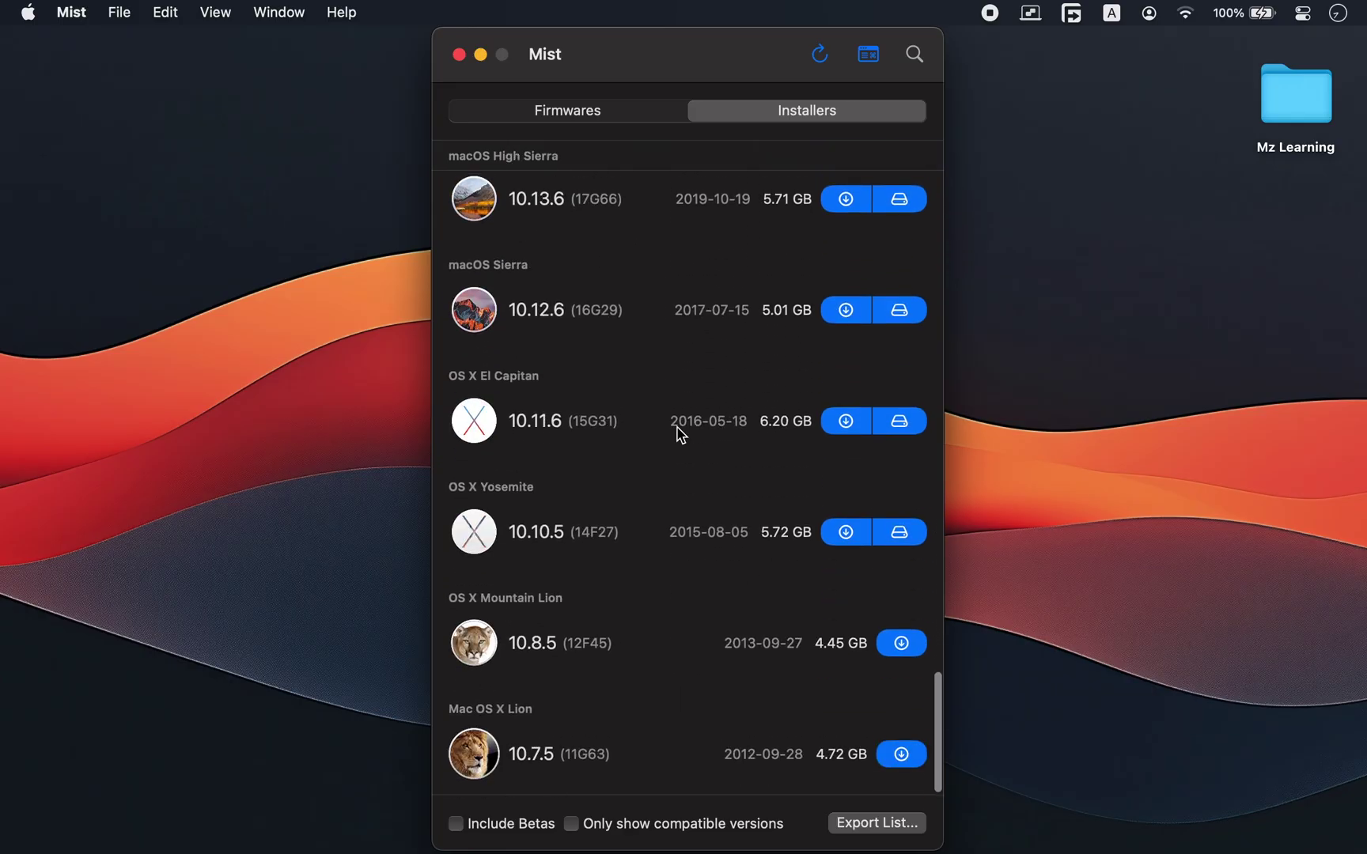
{"action": "scroll", "coordinate": [678, 434], "scroll_direction": "up", "scroll_amount": 20}
{"action": "scroll", "coordinate": [678, 434], "scroll_direction": "up", "scroll_amount": 15}
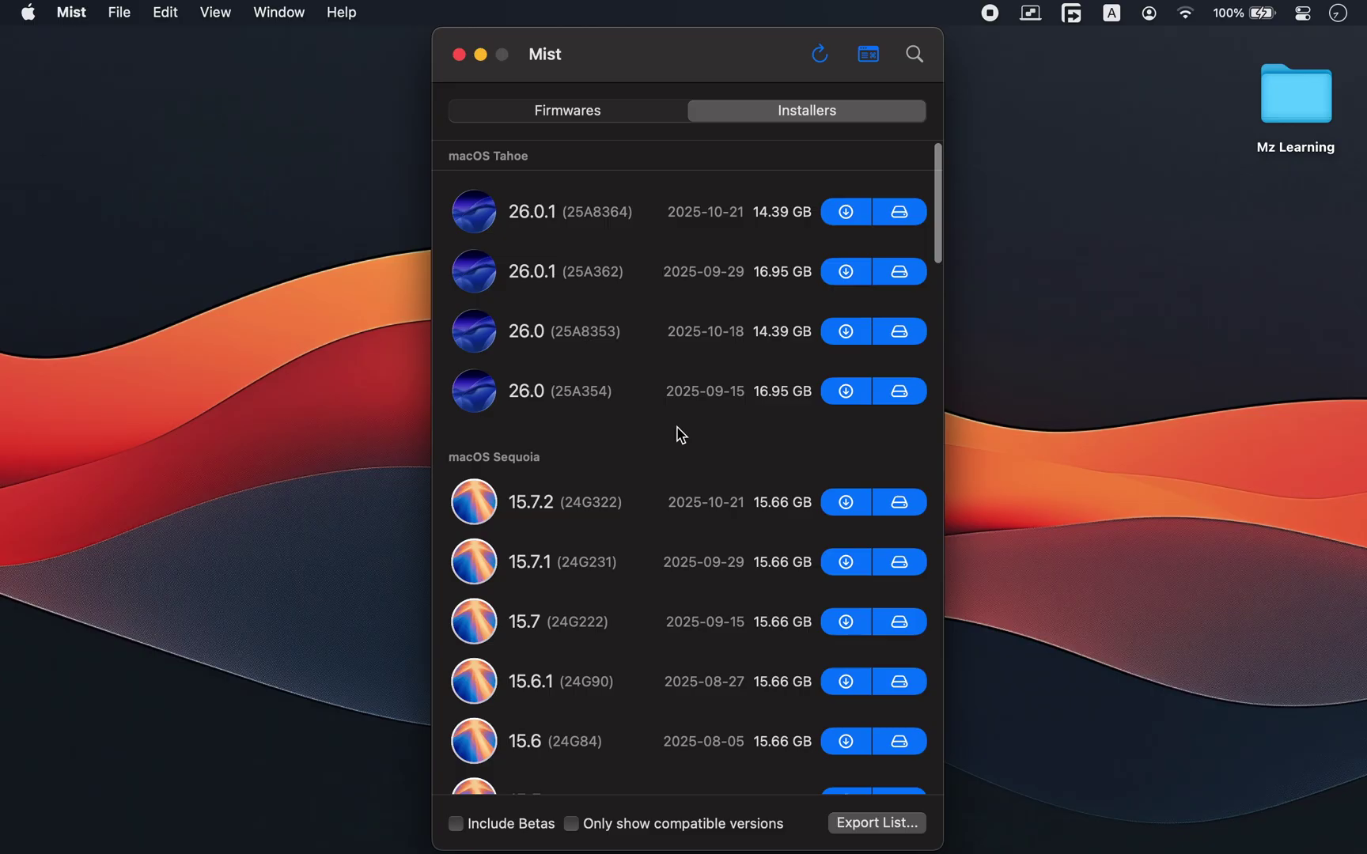
{"action": "left_click", "coordinate": [456, 824]}
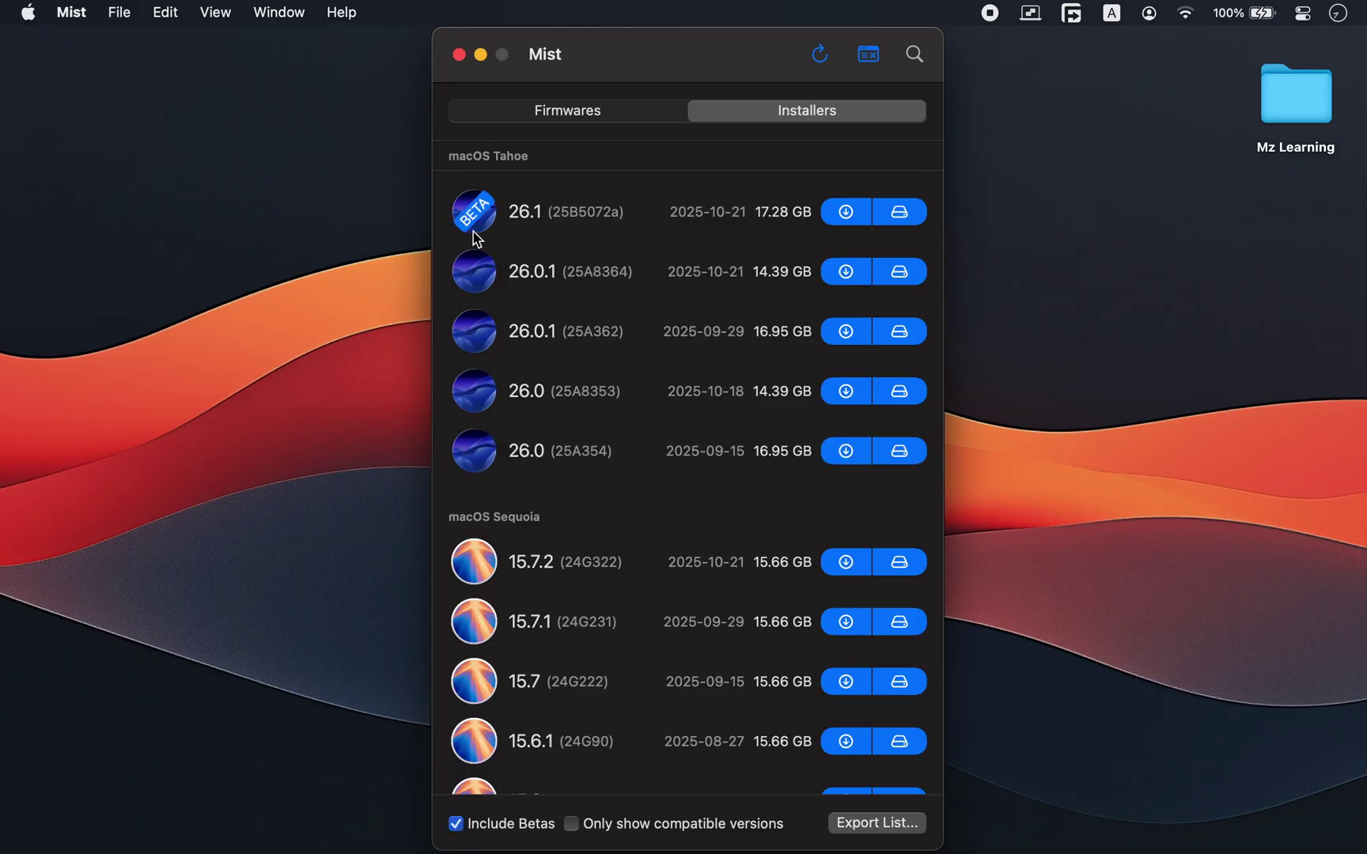
- Inspect the 26.1 BETA badge on the macOS Tahoe beta installer entry
{"action": "mouse_move", "coordinate": [484, 221]}
- Untick Include Betas and scroll down to the macOS High Sierra 10.13.6 installer (5.71 GB)
{"action": "left_click", "coordinate": [457, 826]}
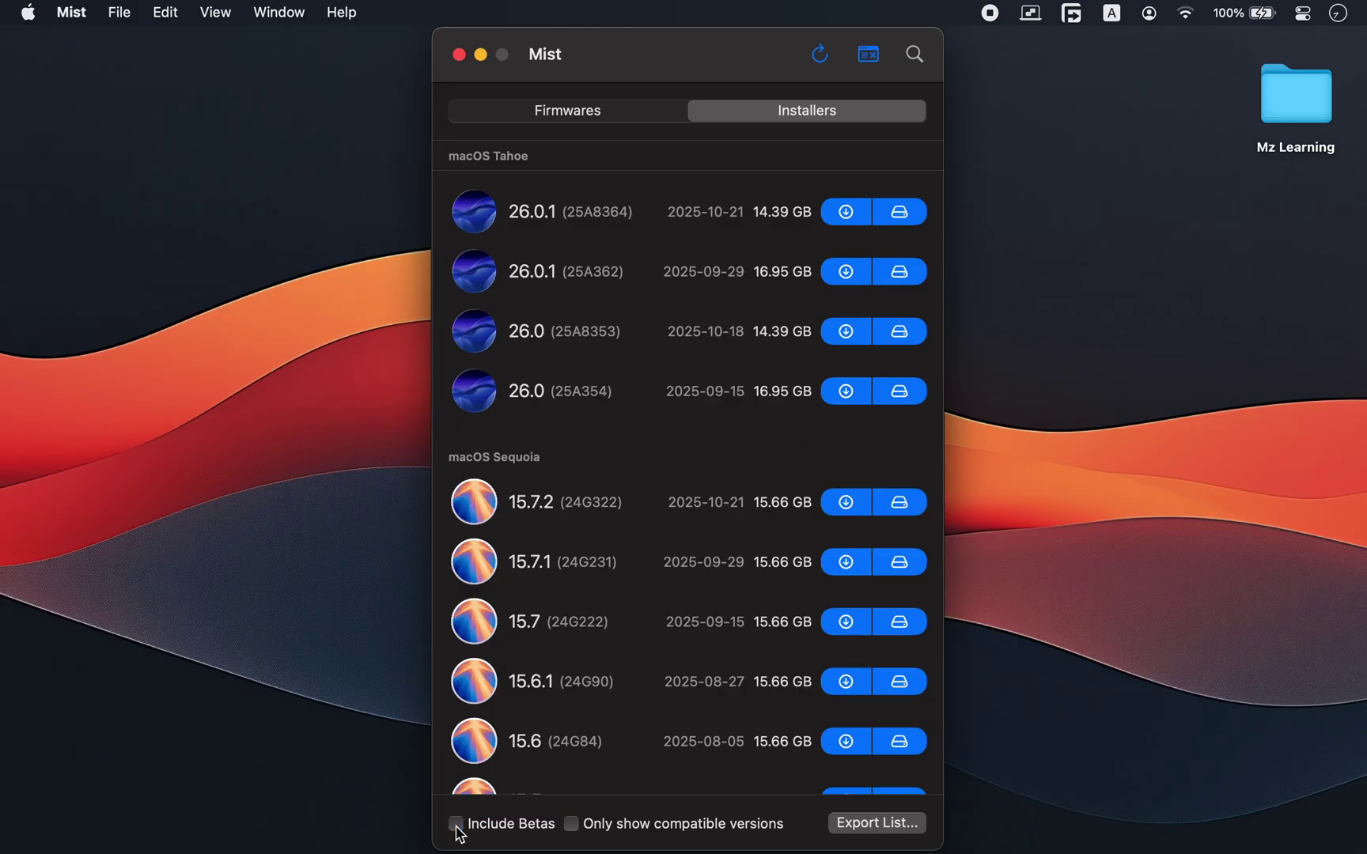
{"action": "scroll", "coordinate": [610, 647], "scroll_direction": "down", "scroll_amount": 15}
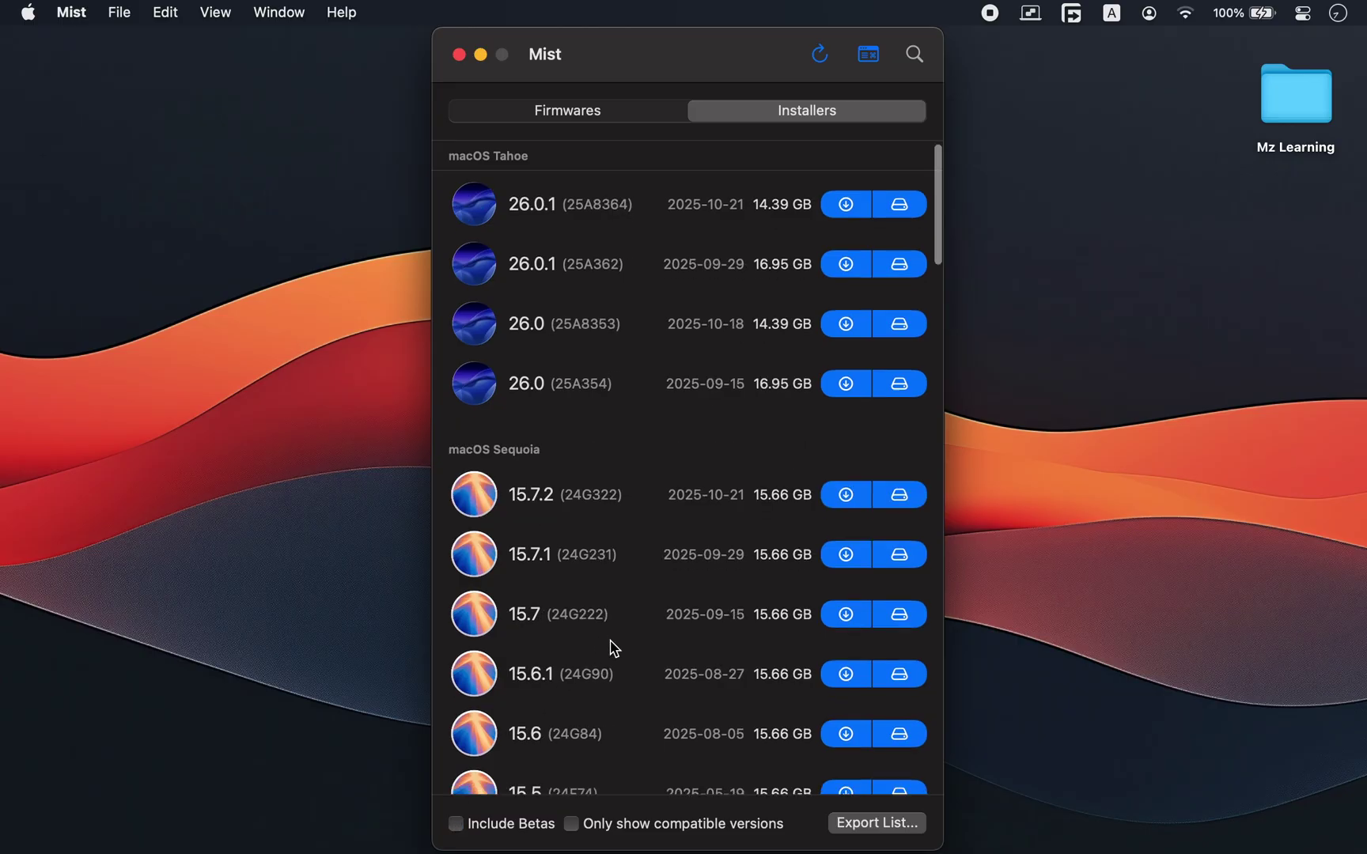
{"action": "scroll", "coordinate": [611, 647], "scroll_direction": "down", "scroll_amount": 15}
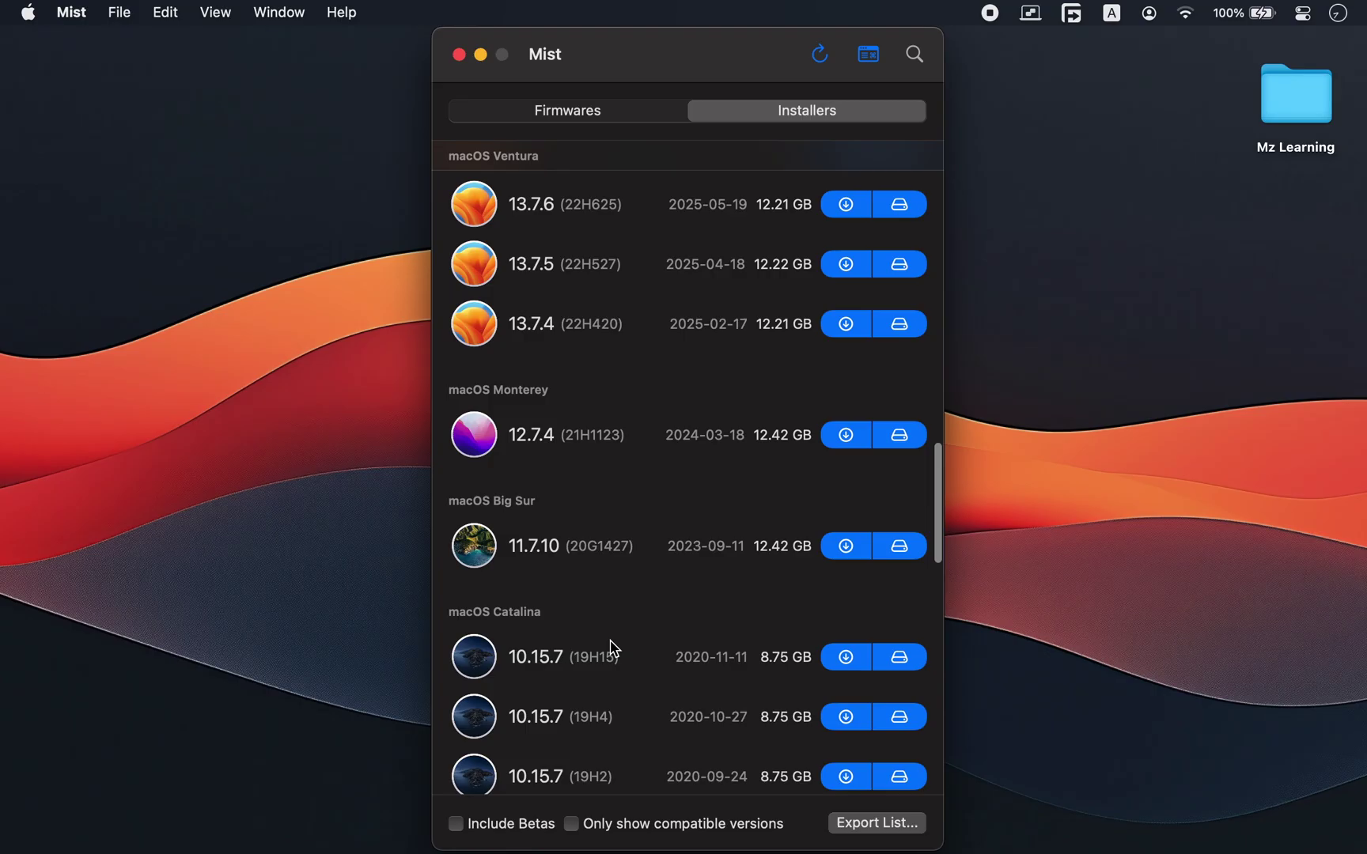
{"action": "scroll", "coordinate": [611, 647], "scroll_direction": "down", "scroll_amount": 12}
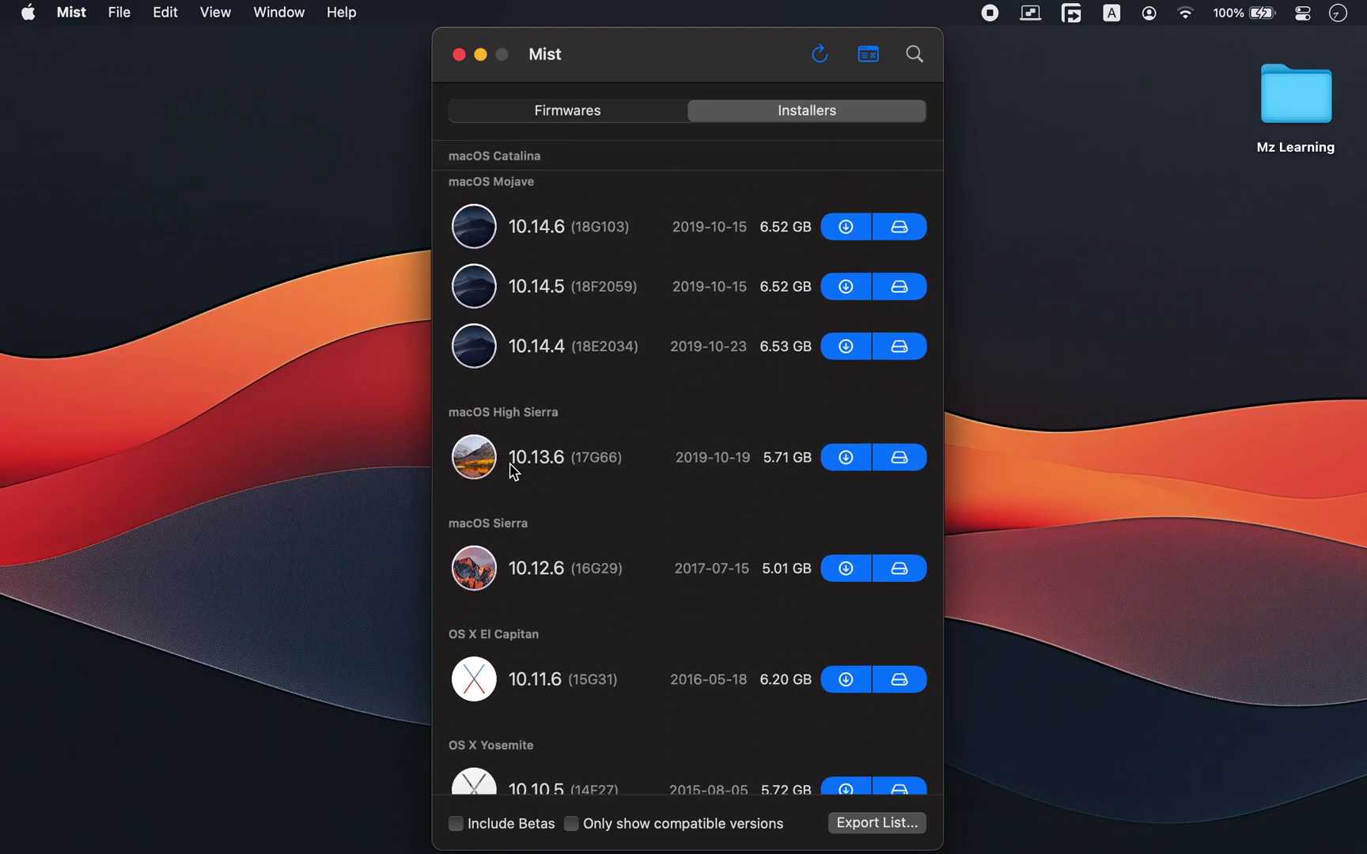
{"action": "mouse_move", "coordinate": [540, 478]}
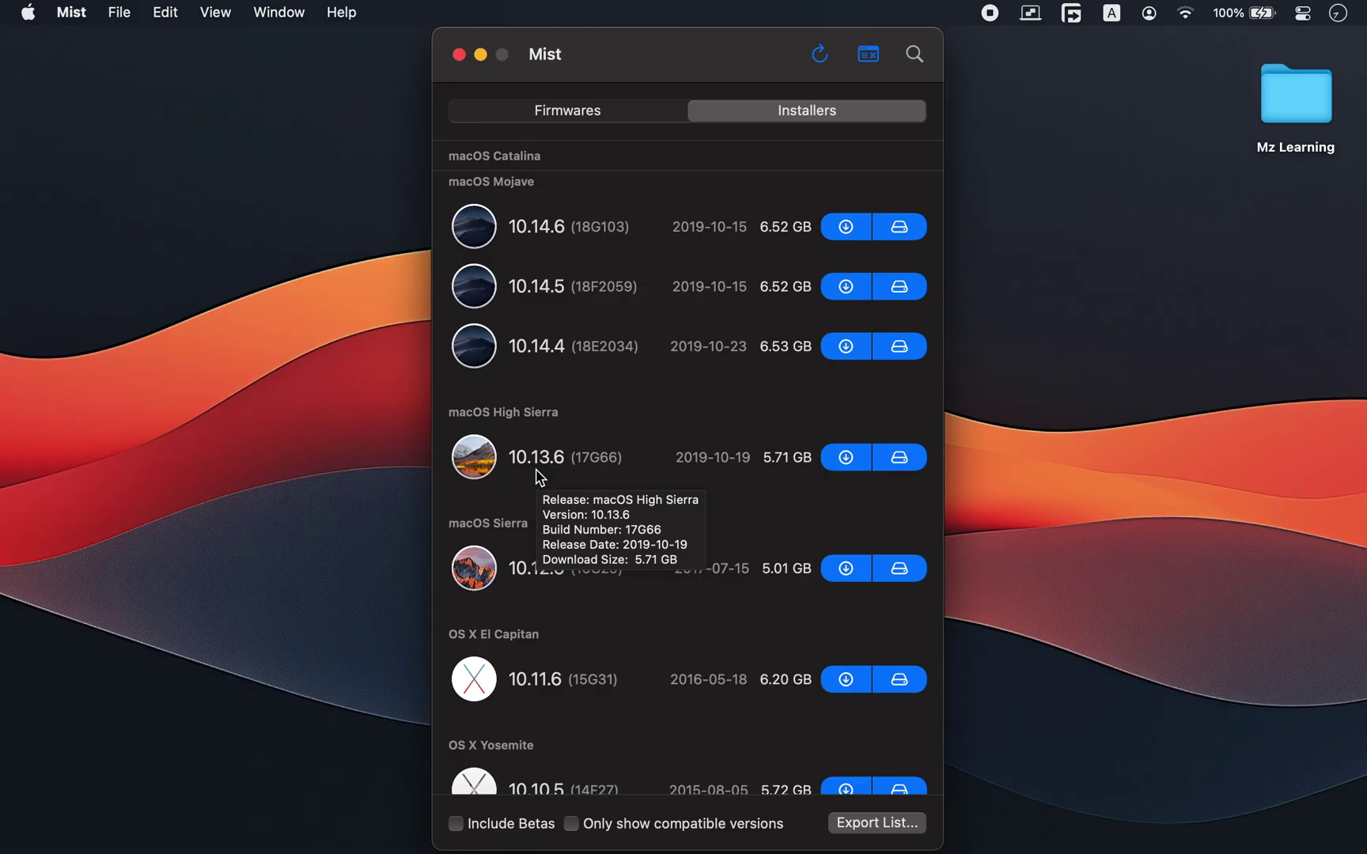
- Start creating a High Sierra 10.13.6 bootable installer on the USB - 8.05 GB volume
{"action": "left_click", "coordinate": [902, 464]}
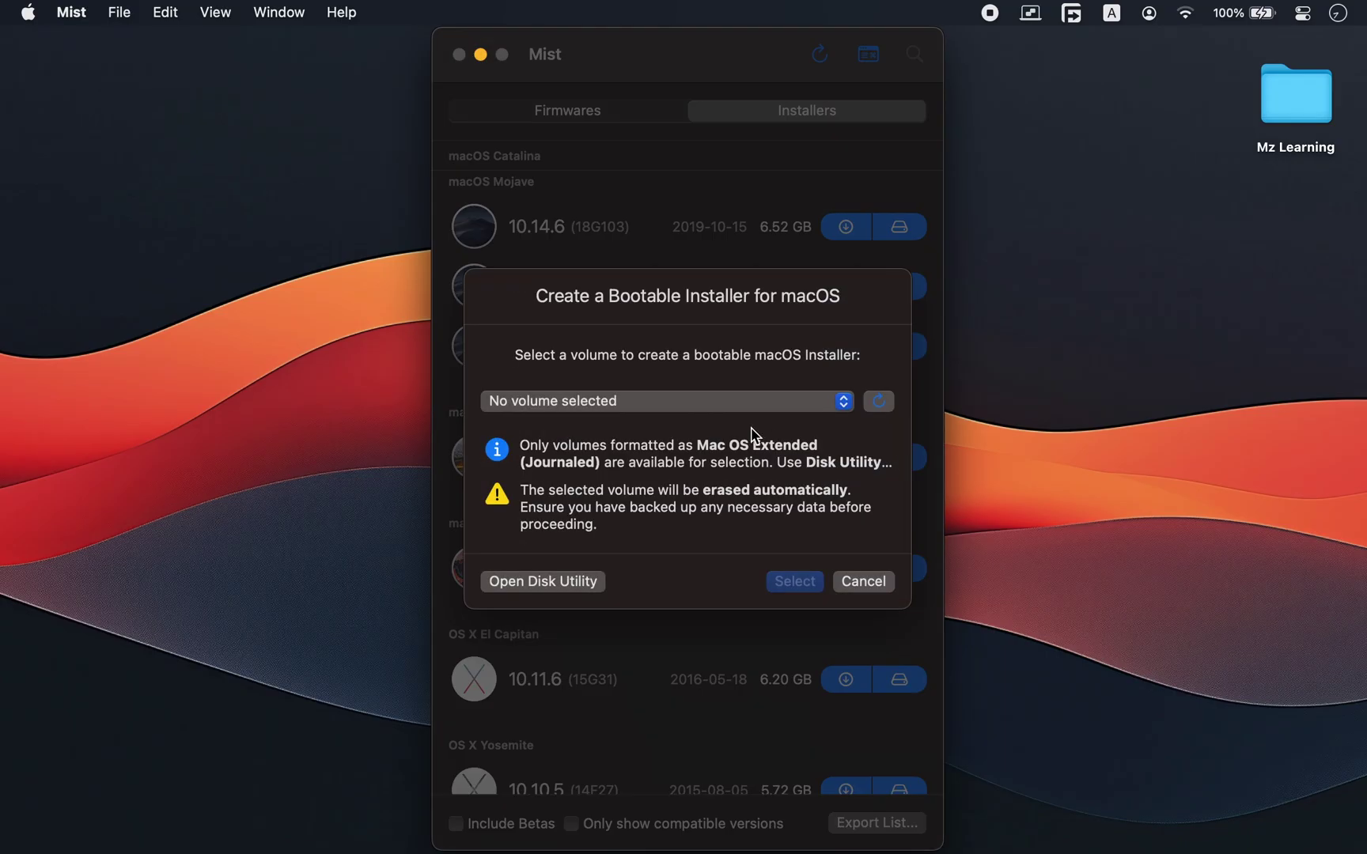
{"action": "left_click", "coordinate": [664, 401]}
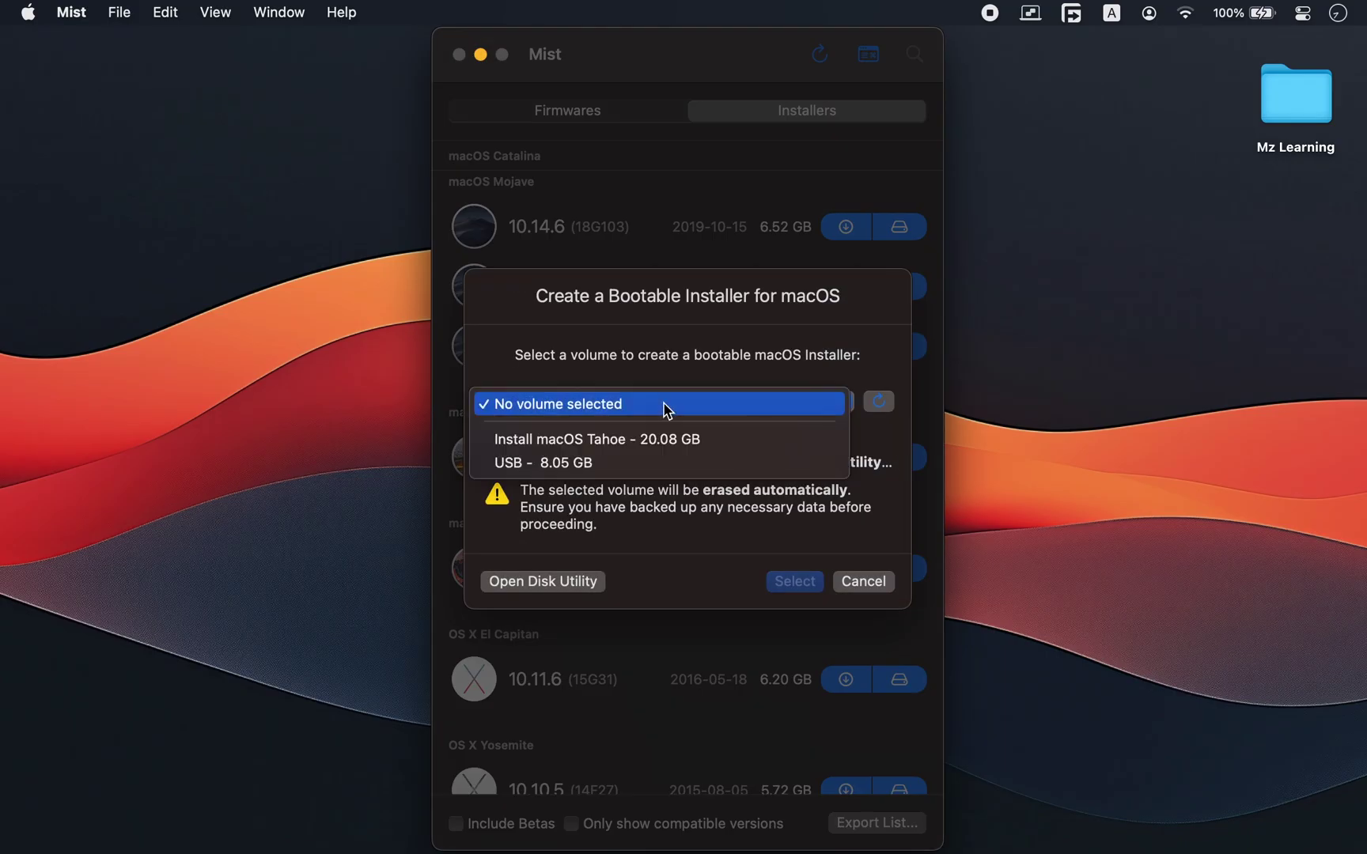
{"action": "left_click", "coordinate": [580, 464]}
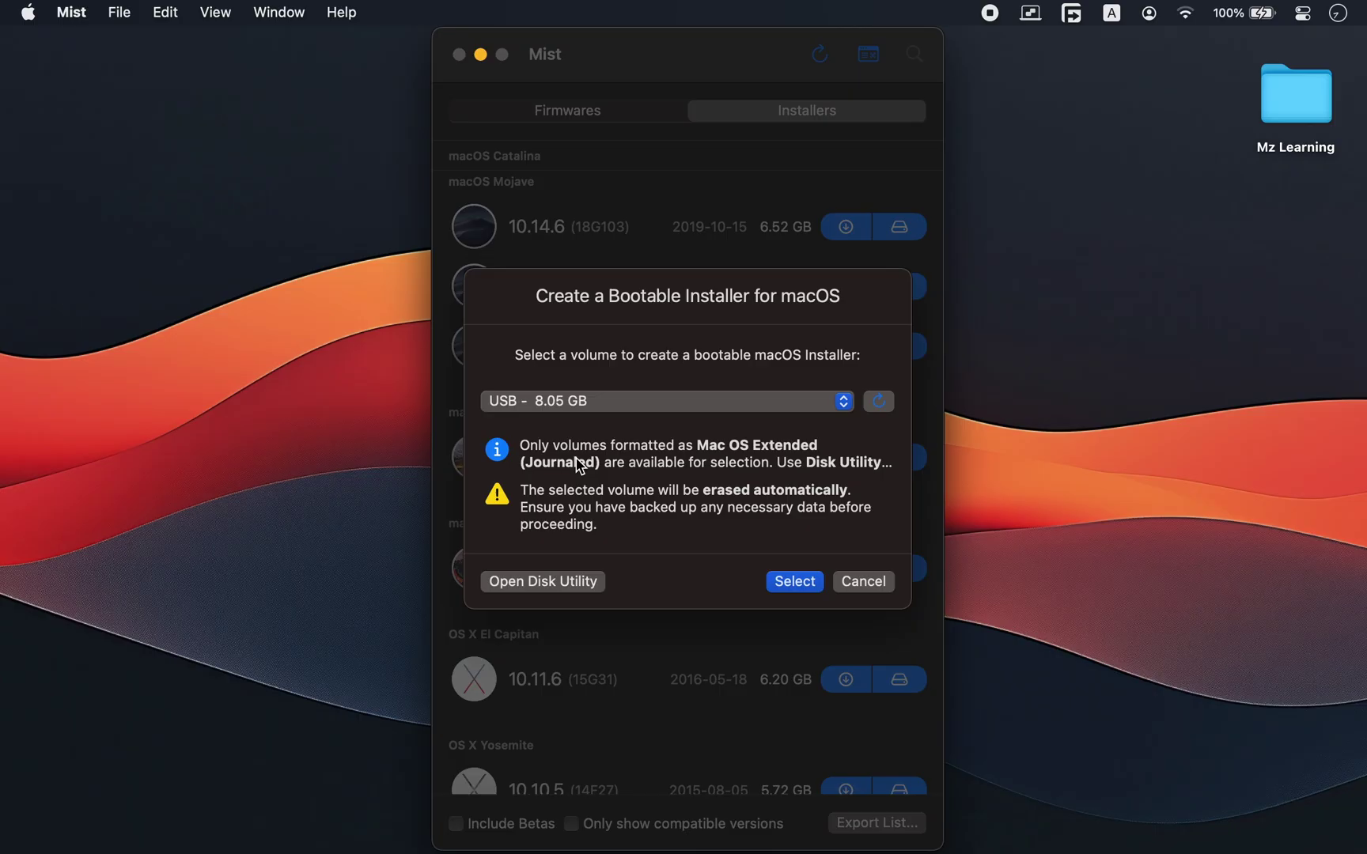
{"action": "left_click", "coordinate": [791, 584]}
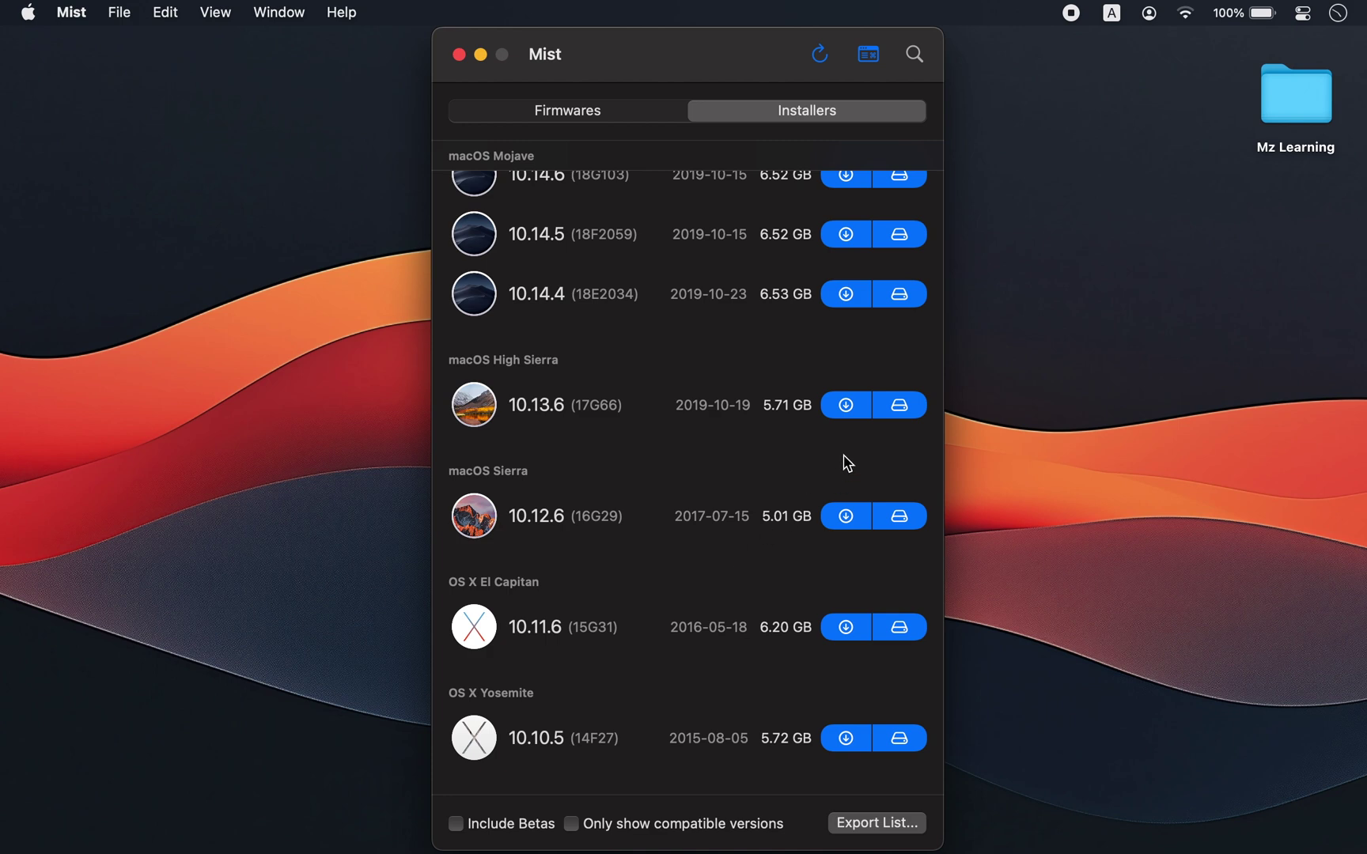
- Download High Sierra 10.13.6 as an Application saved to Applications, then dismiss the summary
{"action": "left_click", "coordinate": [850, 410]}
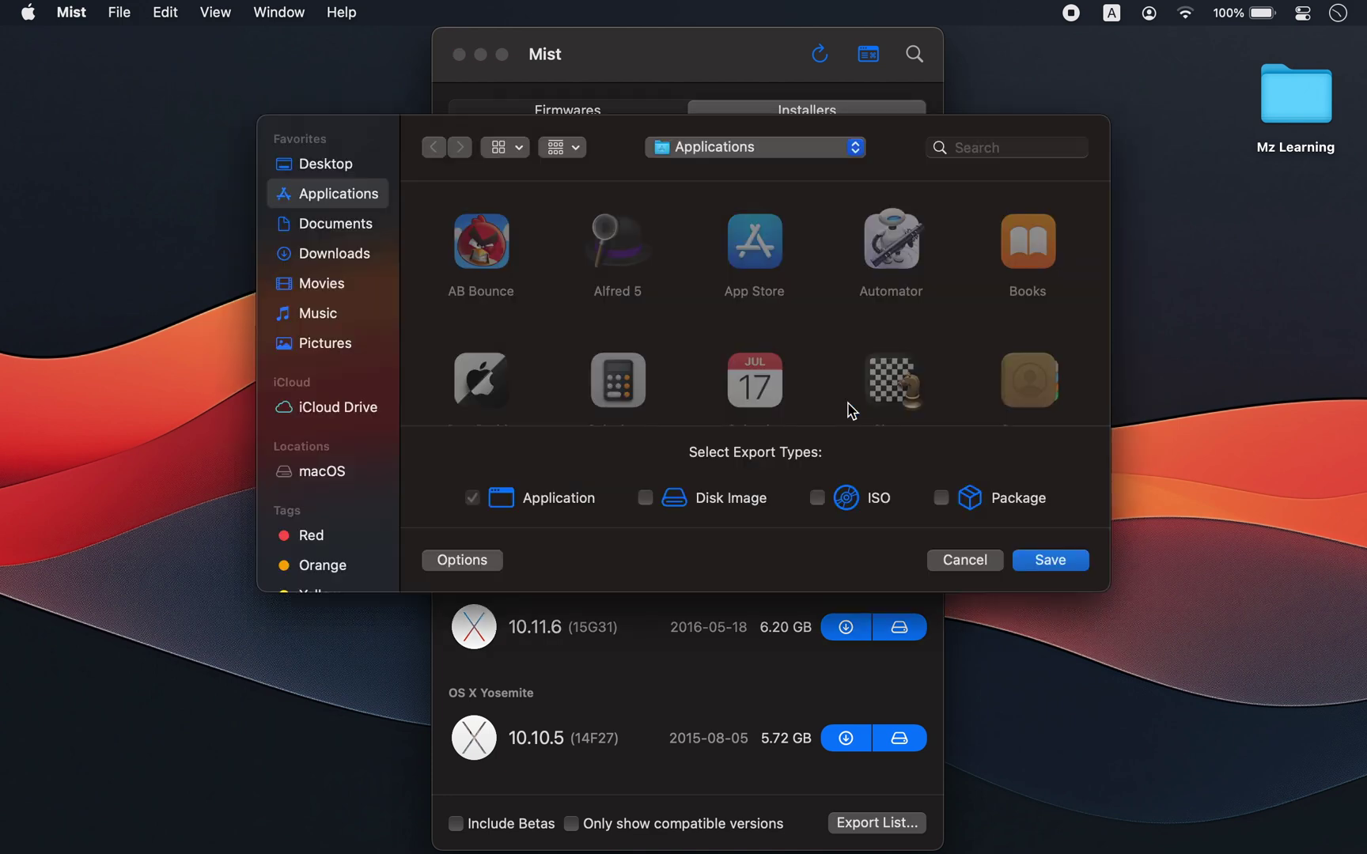
{"action": "left_click", "coordinate": [1049, 561]}
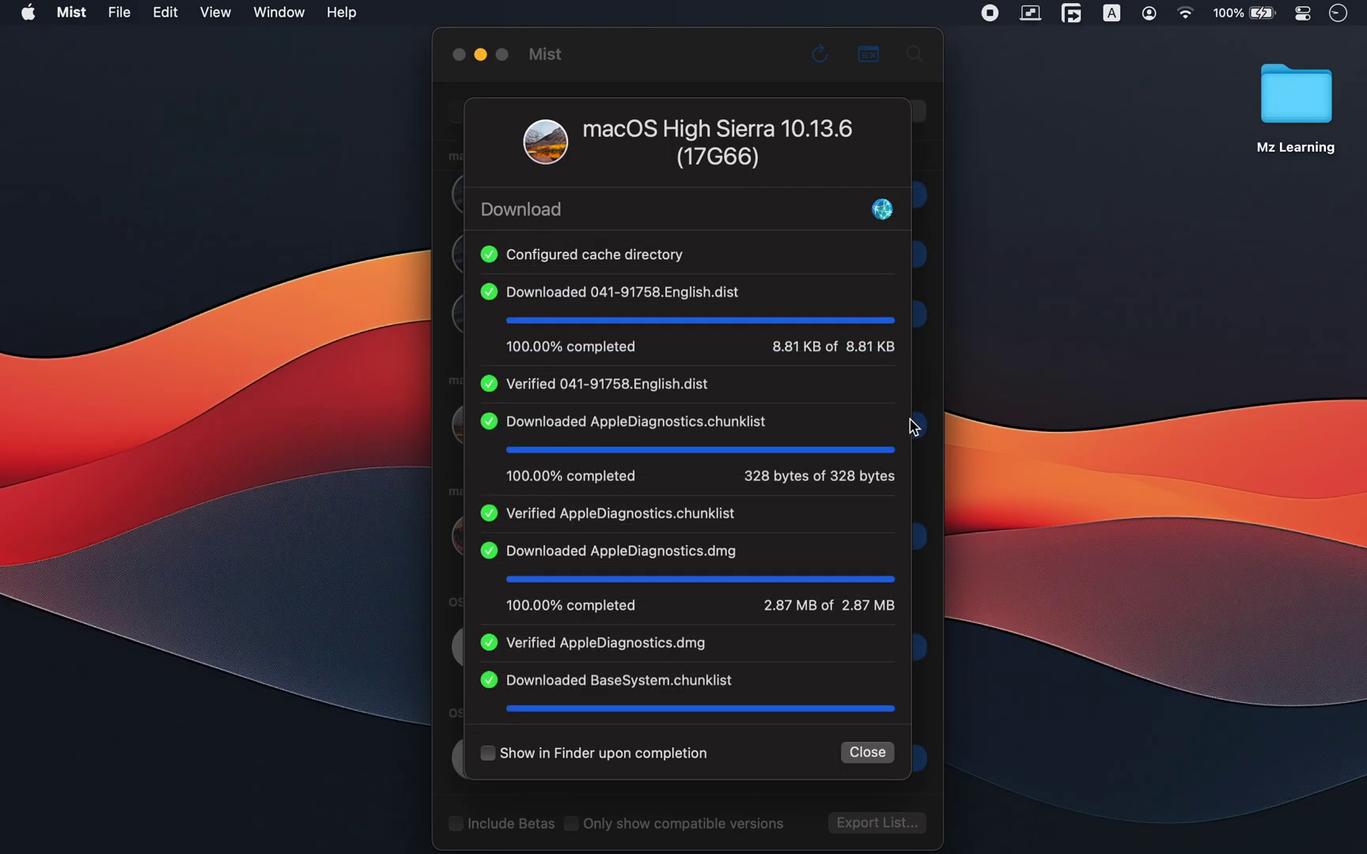
{"action": "scroll", "coordinate": [788, 461], "scroll_direction": "down", "scroll_amount": 5}
{"action": "scroll", "coordinate": [787, 461], "scroll_direction": "down", "scroll_amount": 10}
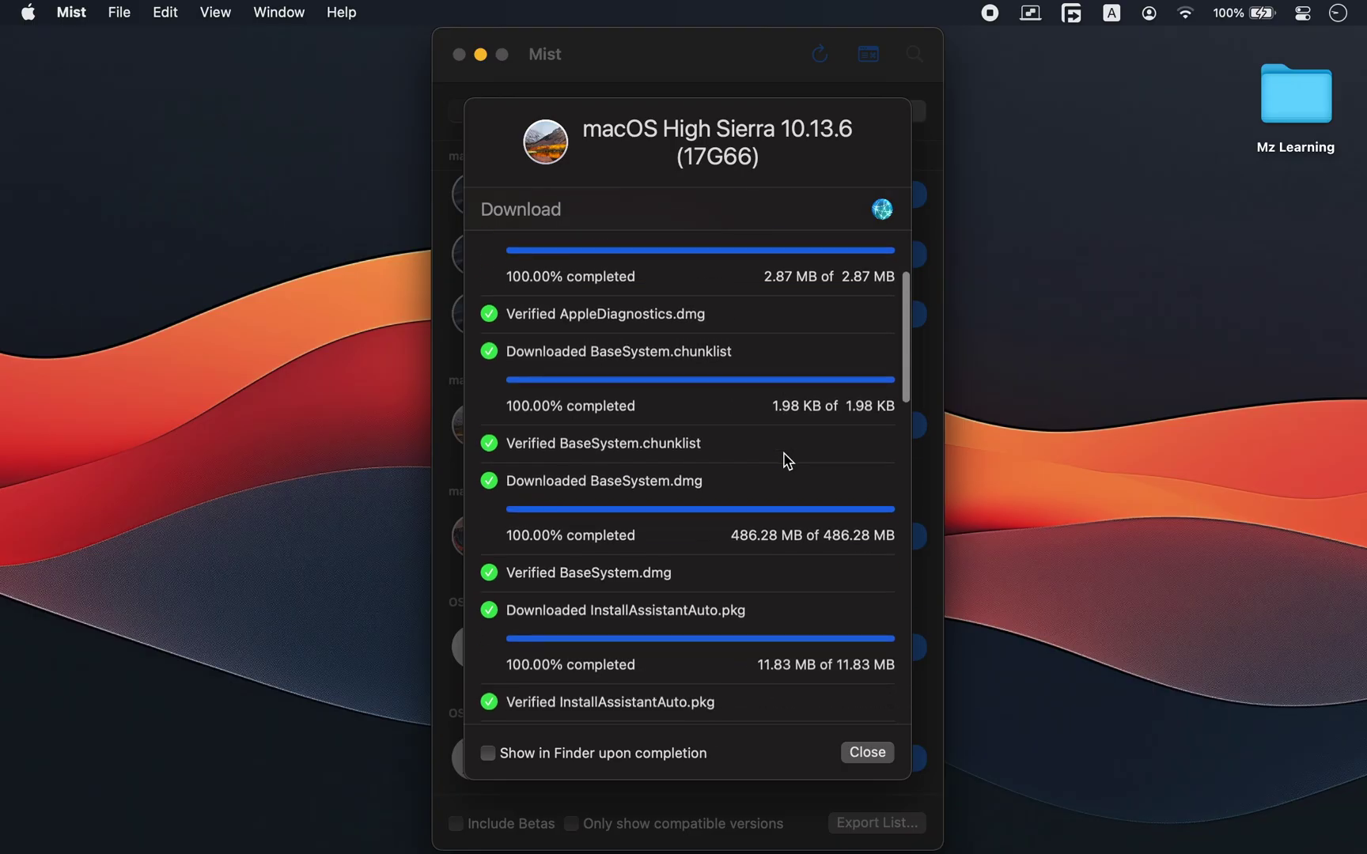
{"action": "scroll", "coordinate": [787, 461], "scroll_direction": "down", "scroll_amount": 8}
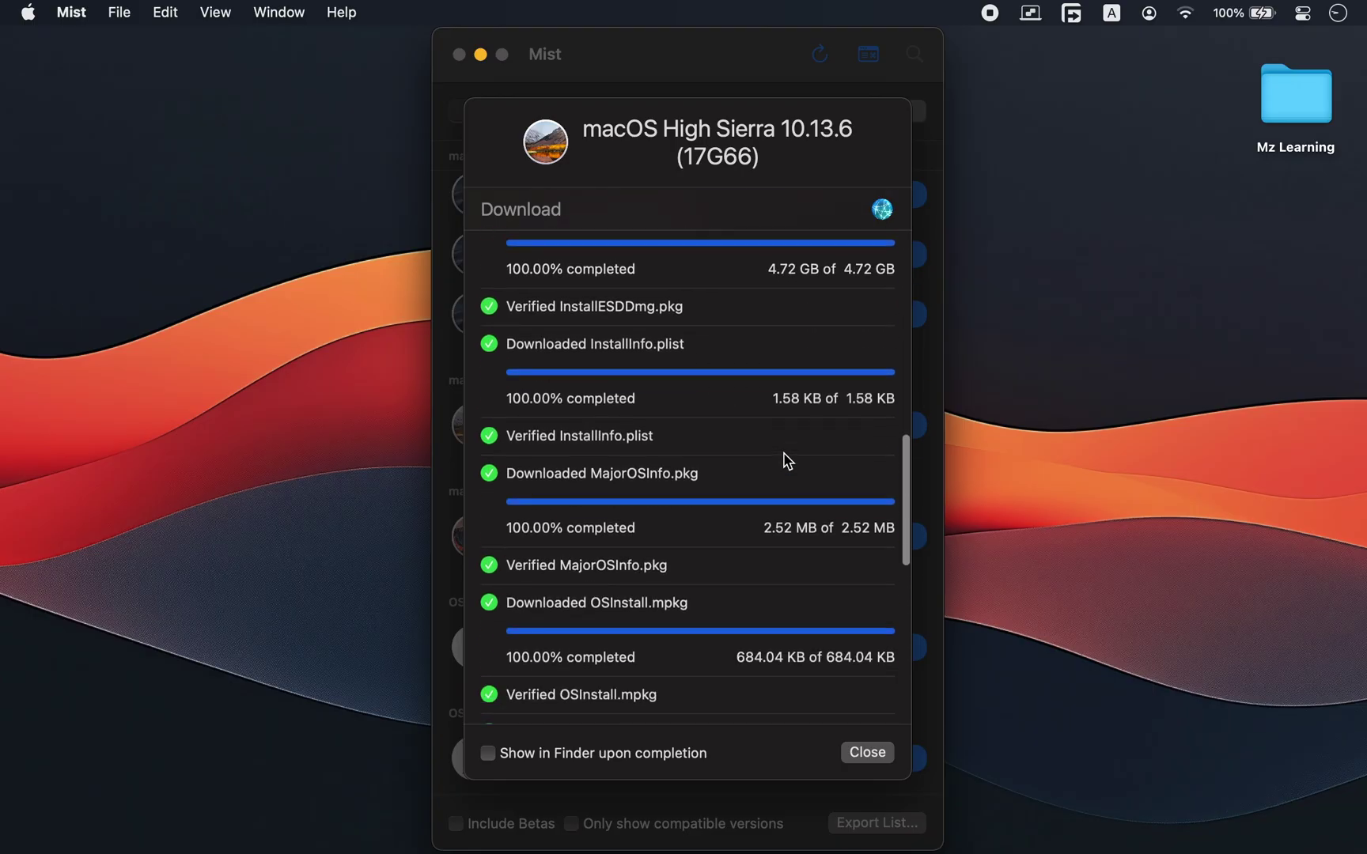
{"action": "scroll", "coordinate": [787, 462], "scroll_direction": "down", "scroll_amount": 2}
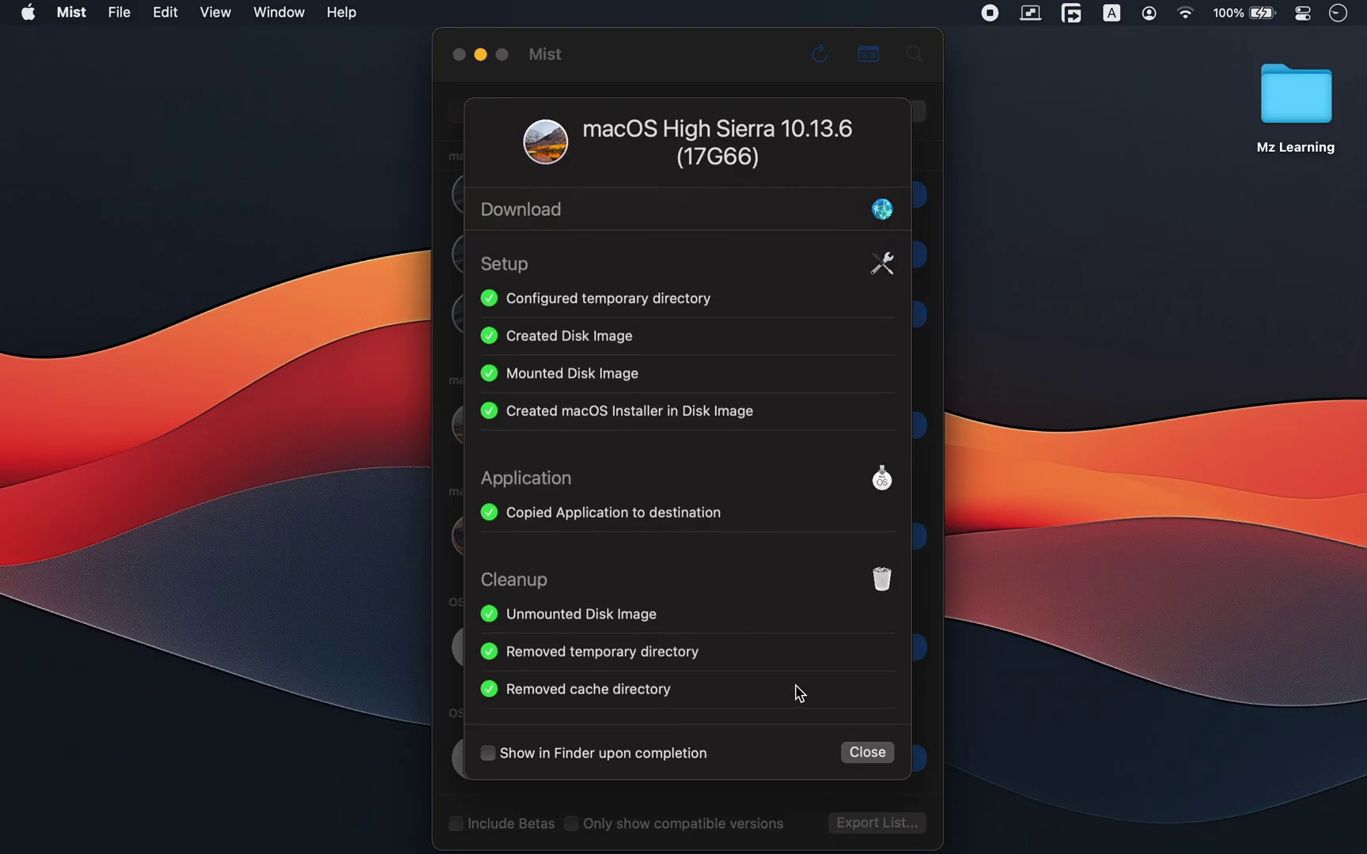
{"action": "left_click", "coordinate": [867, 752]}
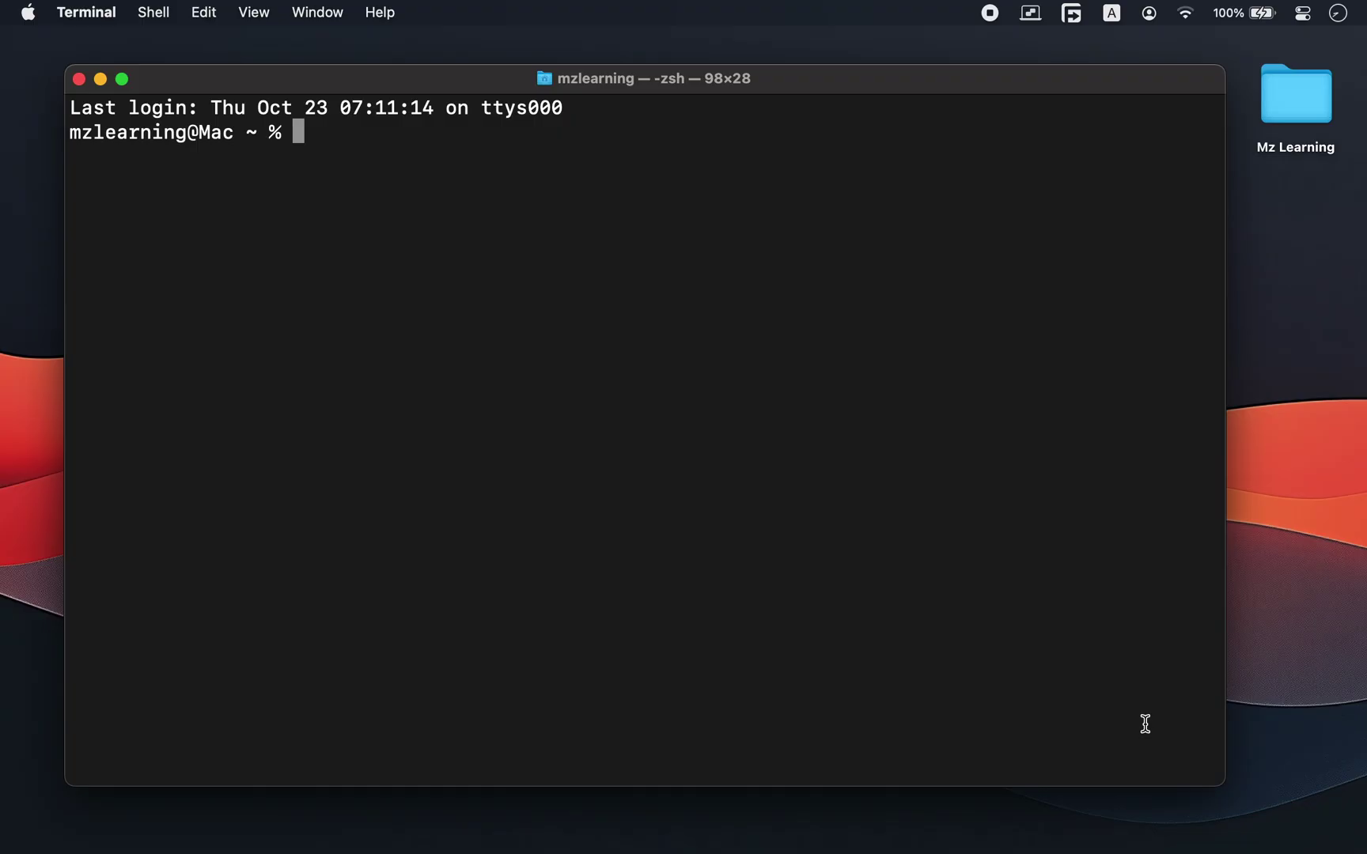
- Begin a sudo command and show the package contents of the High Sierra installer in Applications
{"action": "type", "text": "sudo"}
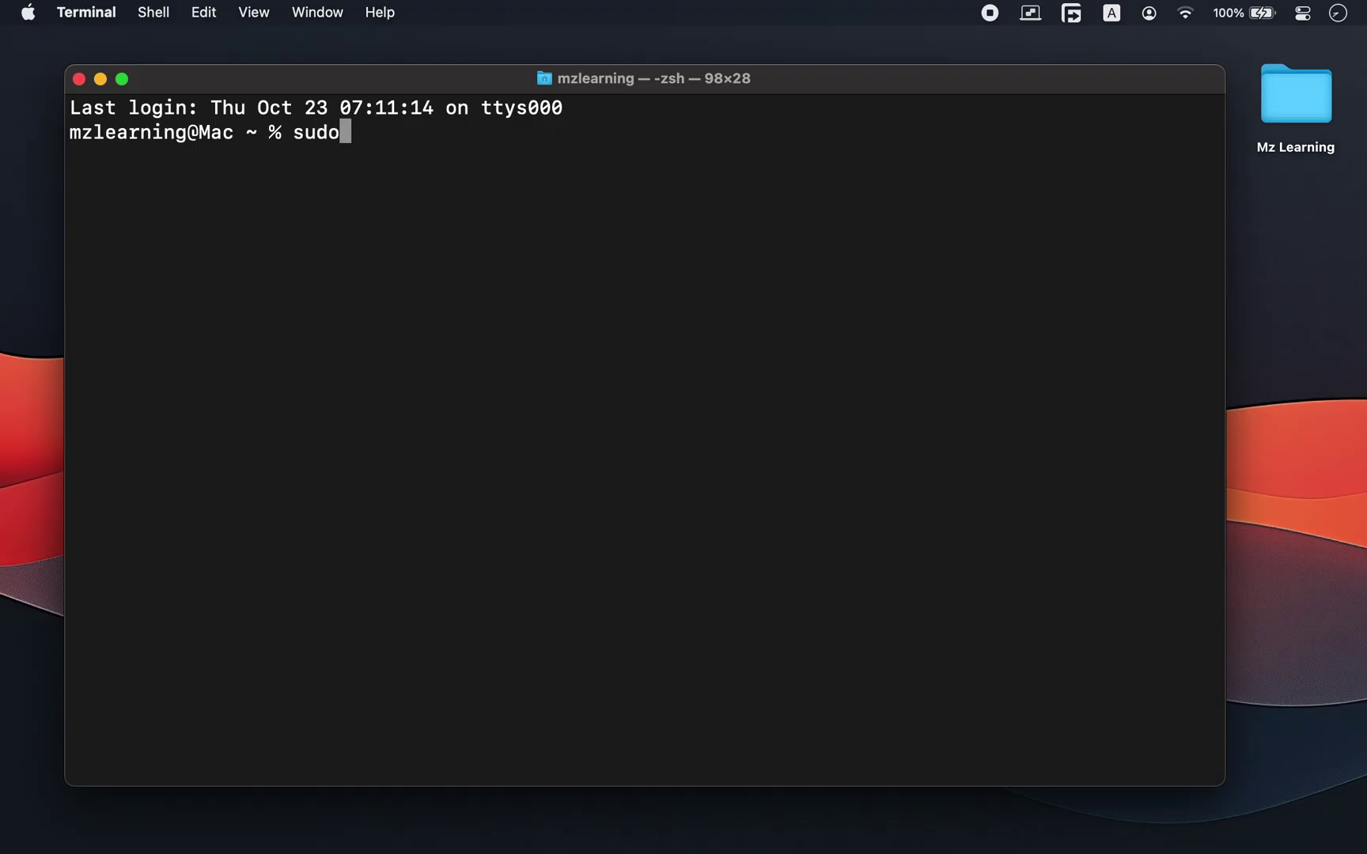
{"action": "left_click", "coordinate": [1281, 516]}
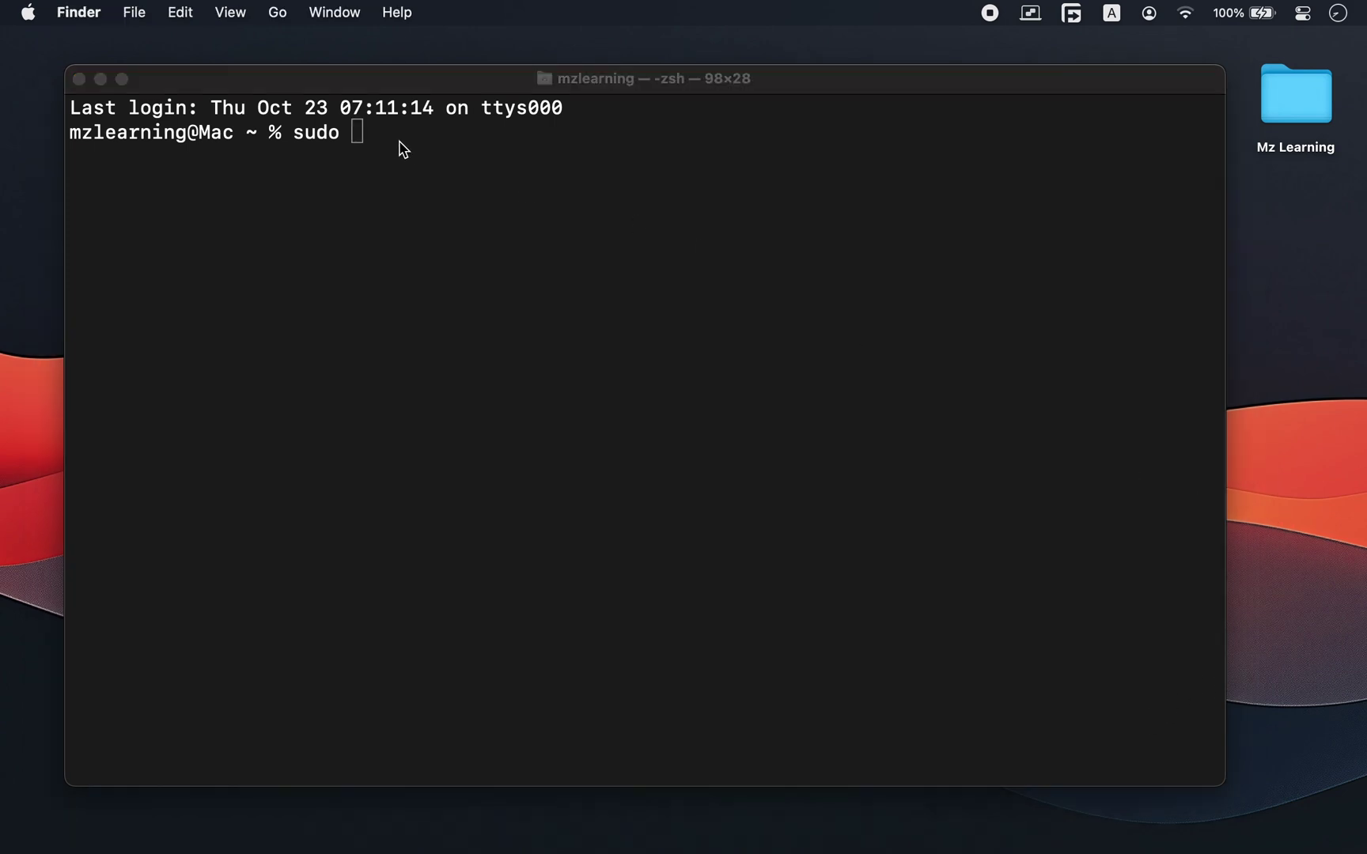
{"action": "left_click", "coordinate": [284, 13]}
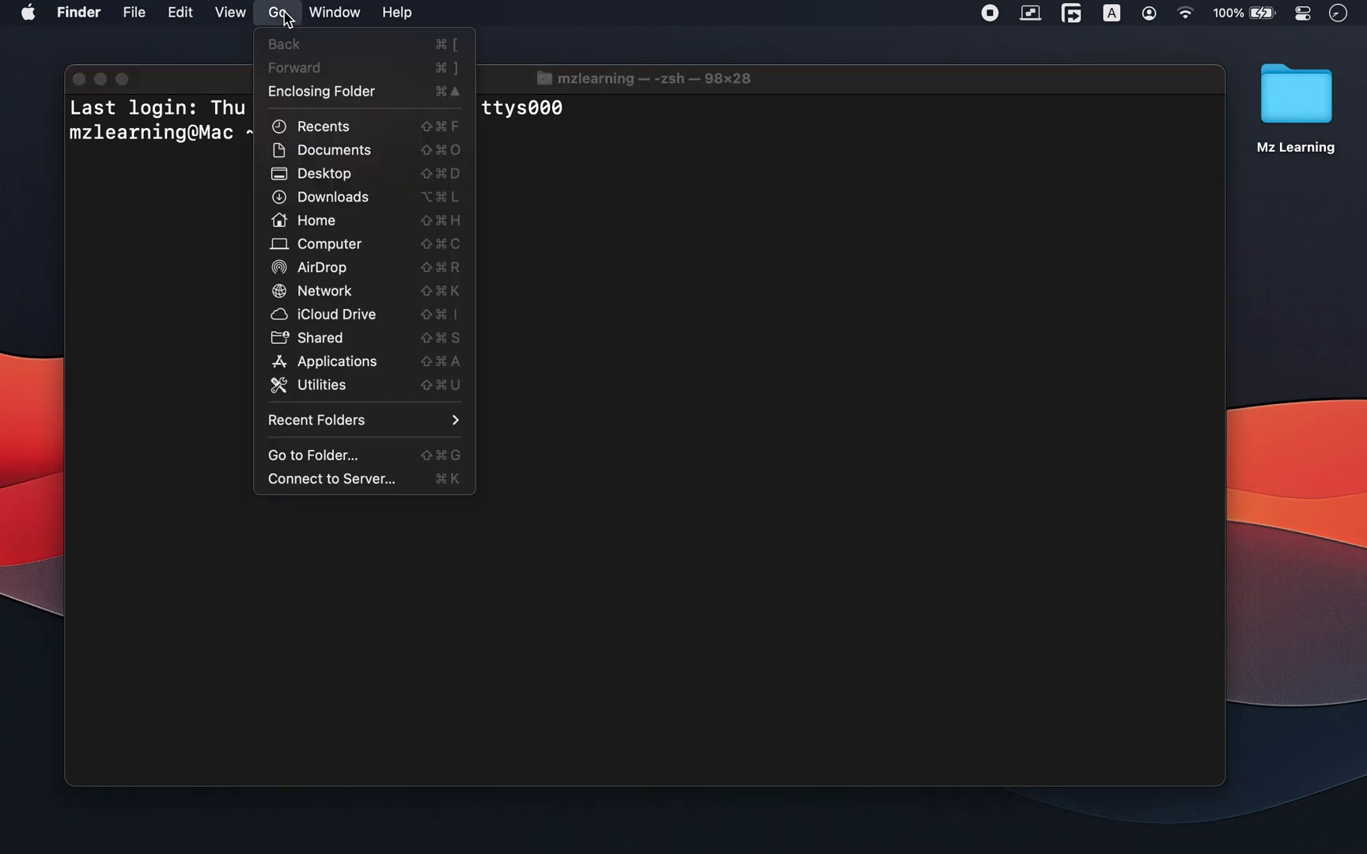
{"action": "left_click", "coordinate": [336, 360]}
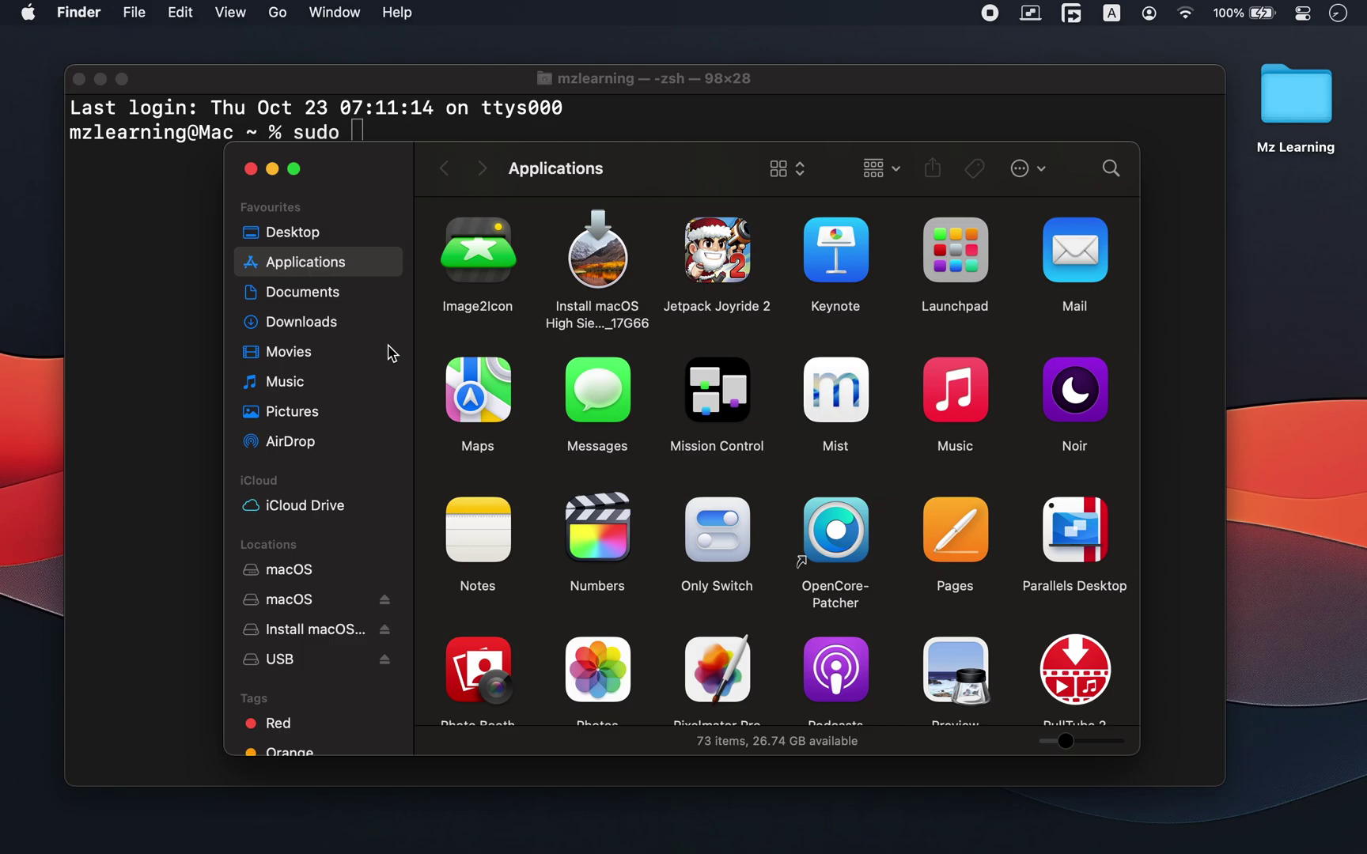
{"action": "right_click", "coordinate": [603, 271]}
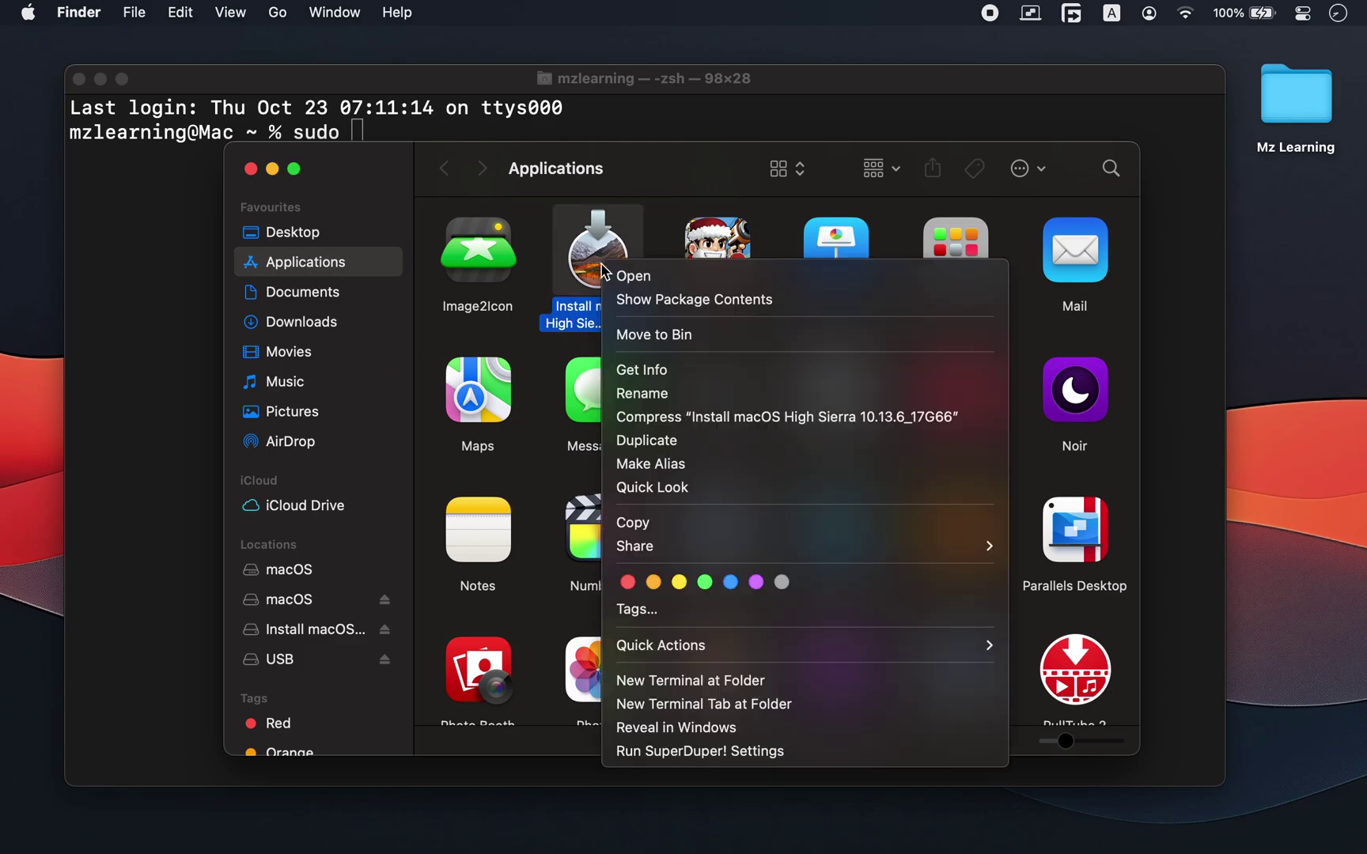
{"action": "left_click", "coordinate": [633, 299]}
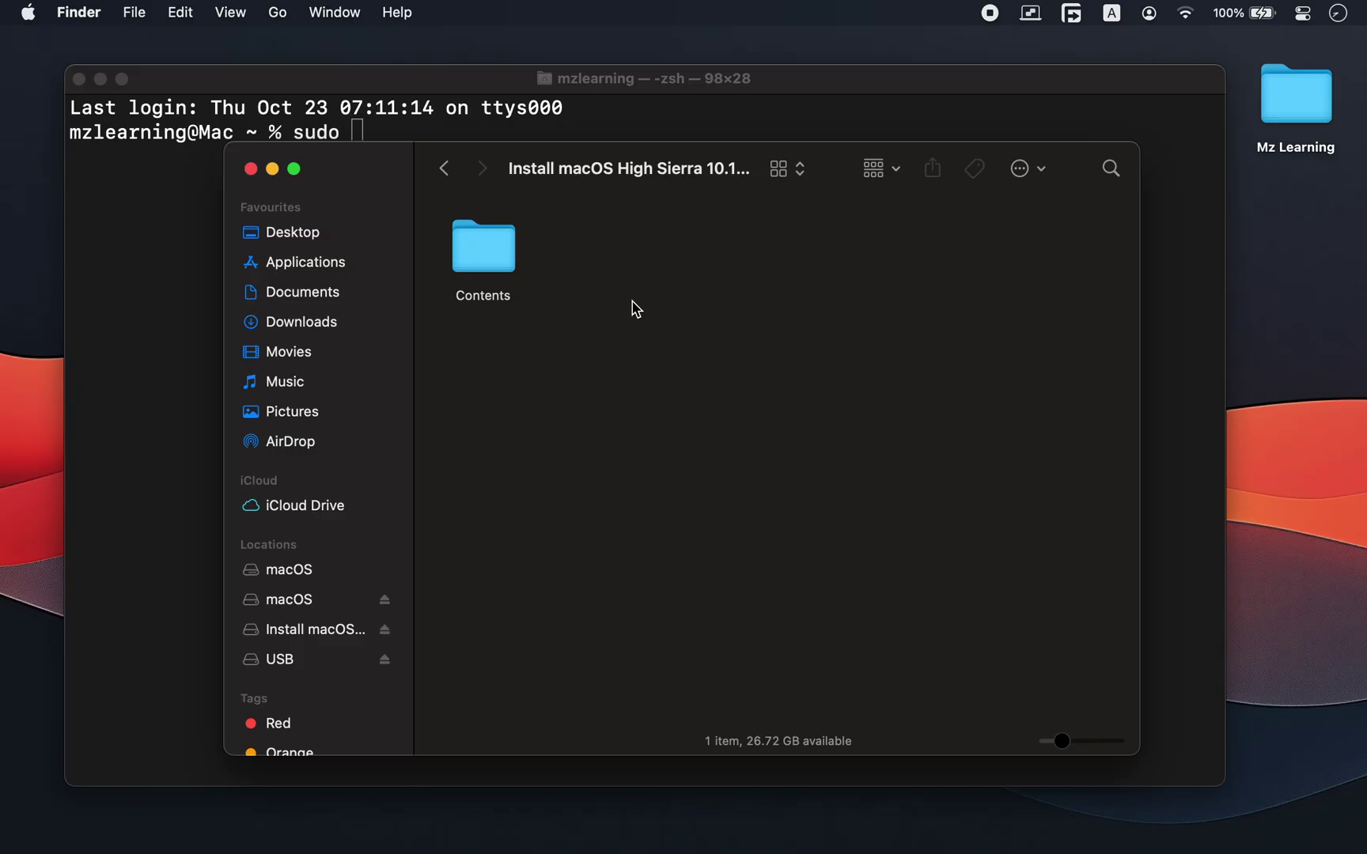
- Open Contents > Resources and drag createinstallmedia into the sudo command
{"action": "double_click", "coordinate": [505, 270]}
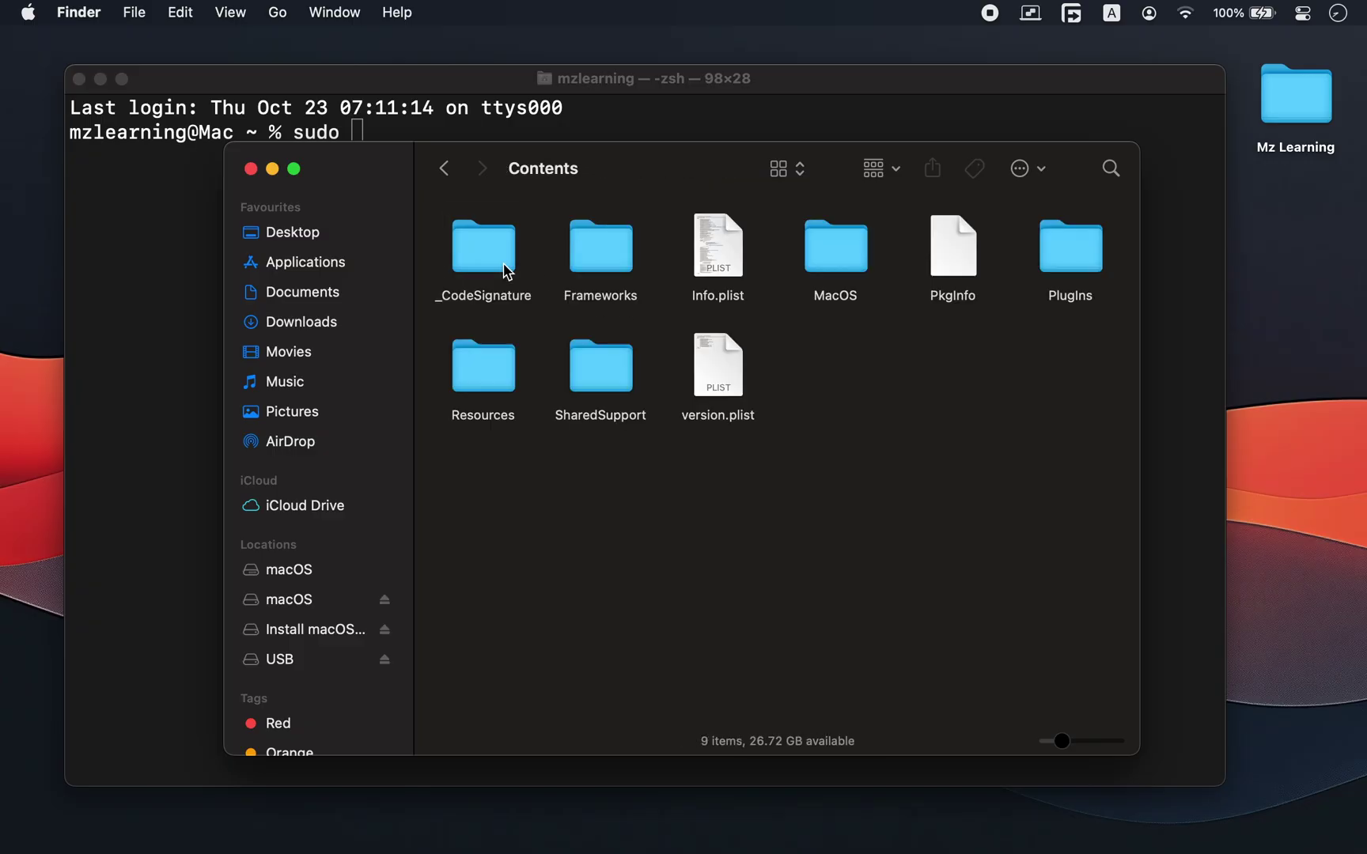
{"action": "double_click", "coordinate": [488, 369]}
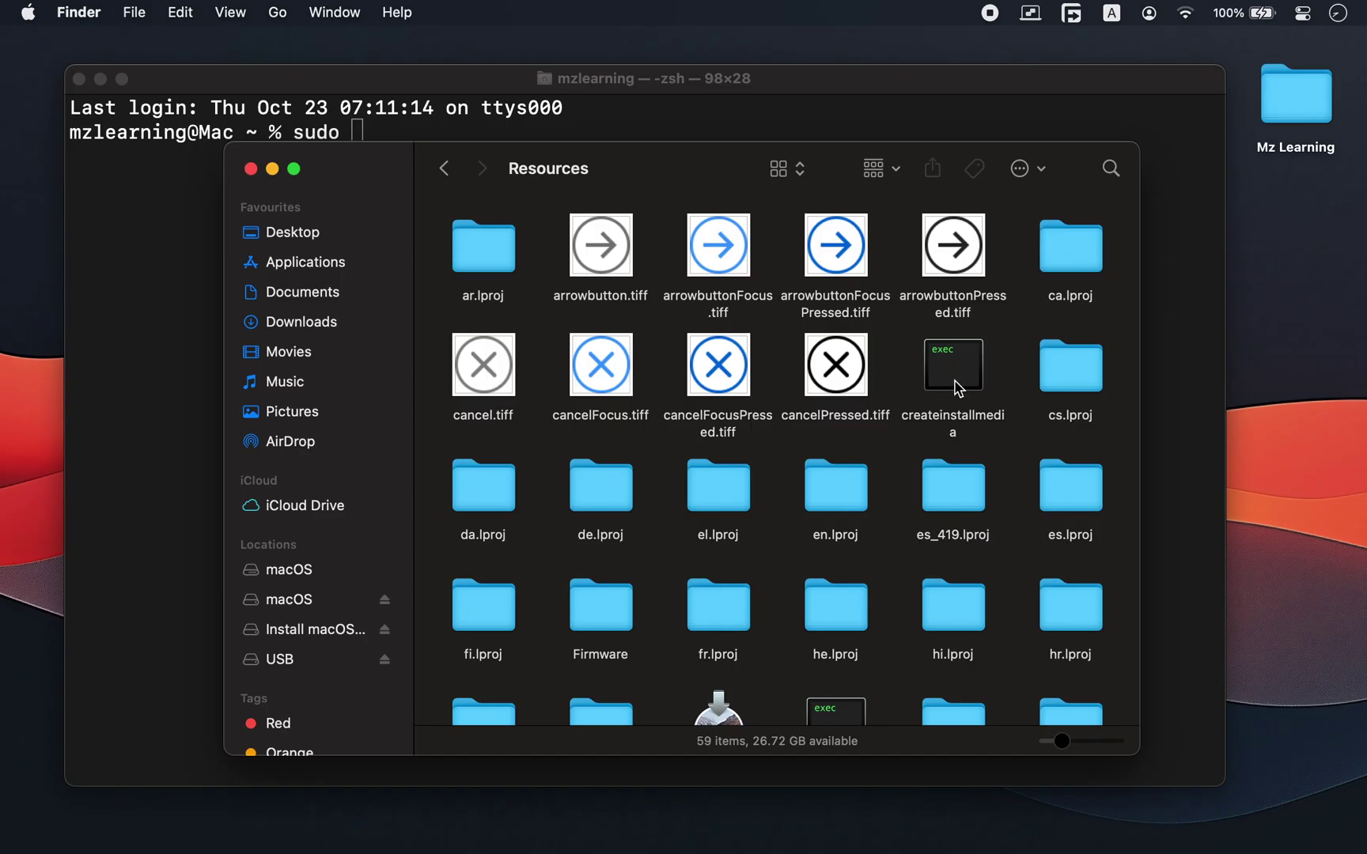
{"action": "left_click_drag", "start_coordinate": [957, 388], "coordinate": [155, 412]}
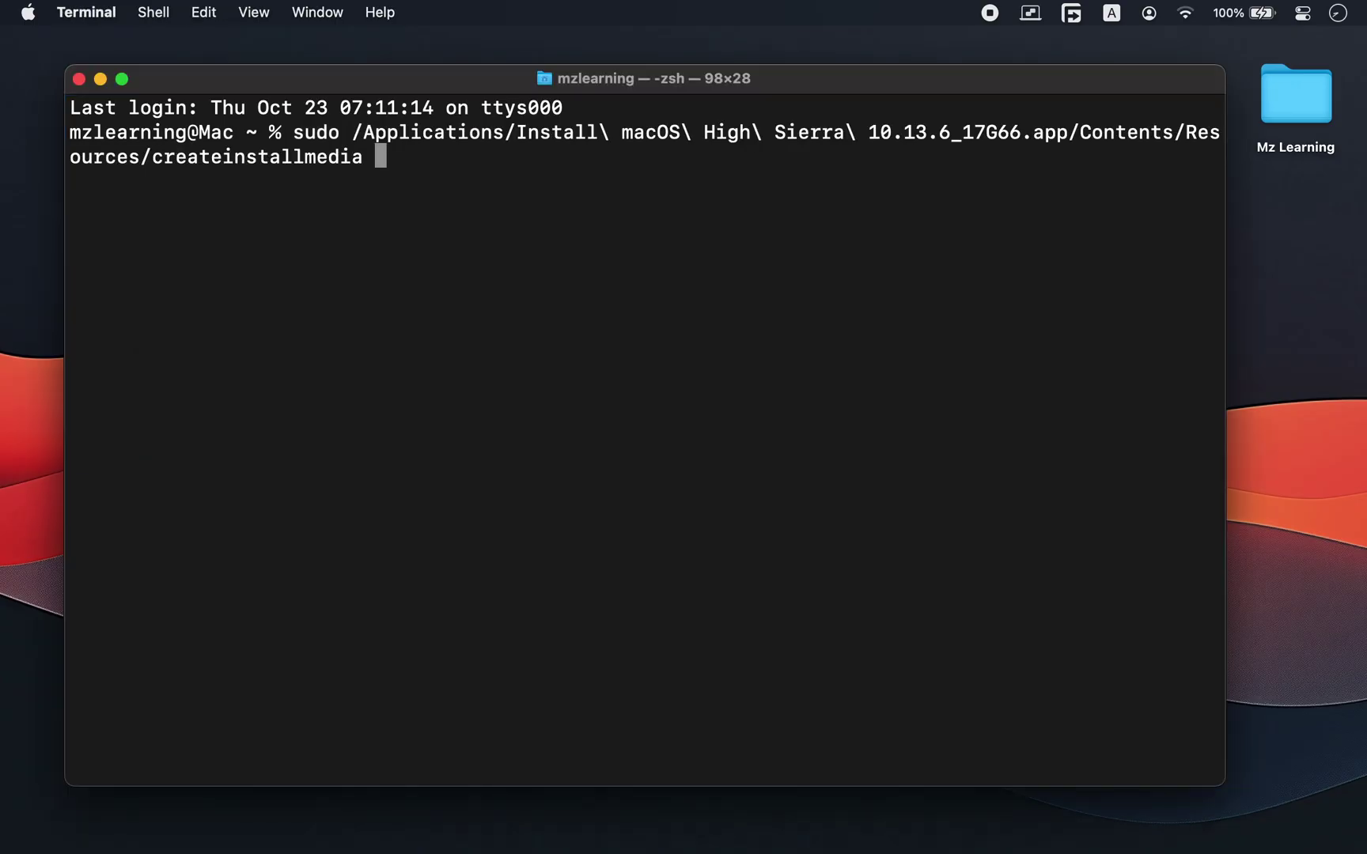
- Append --volume /Volumes/USB to the createinstallmedia command, then close Finder
{"action": "type", "text": "--volume"}
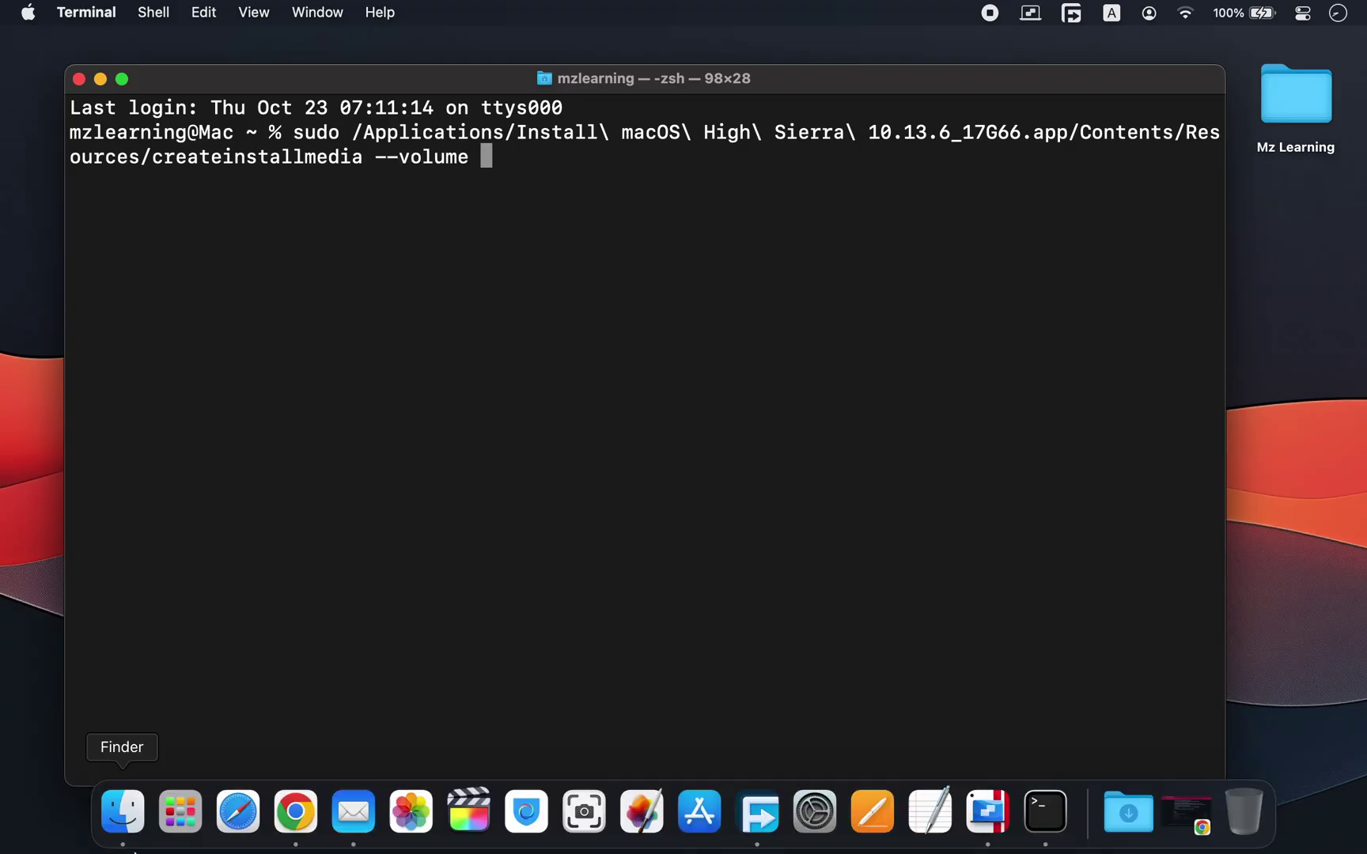
{"action": "left_click", "coordinate": [134, 831]}
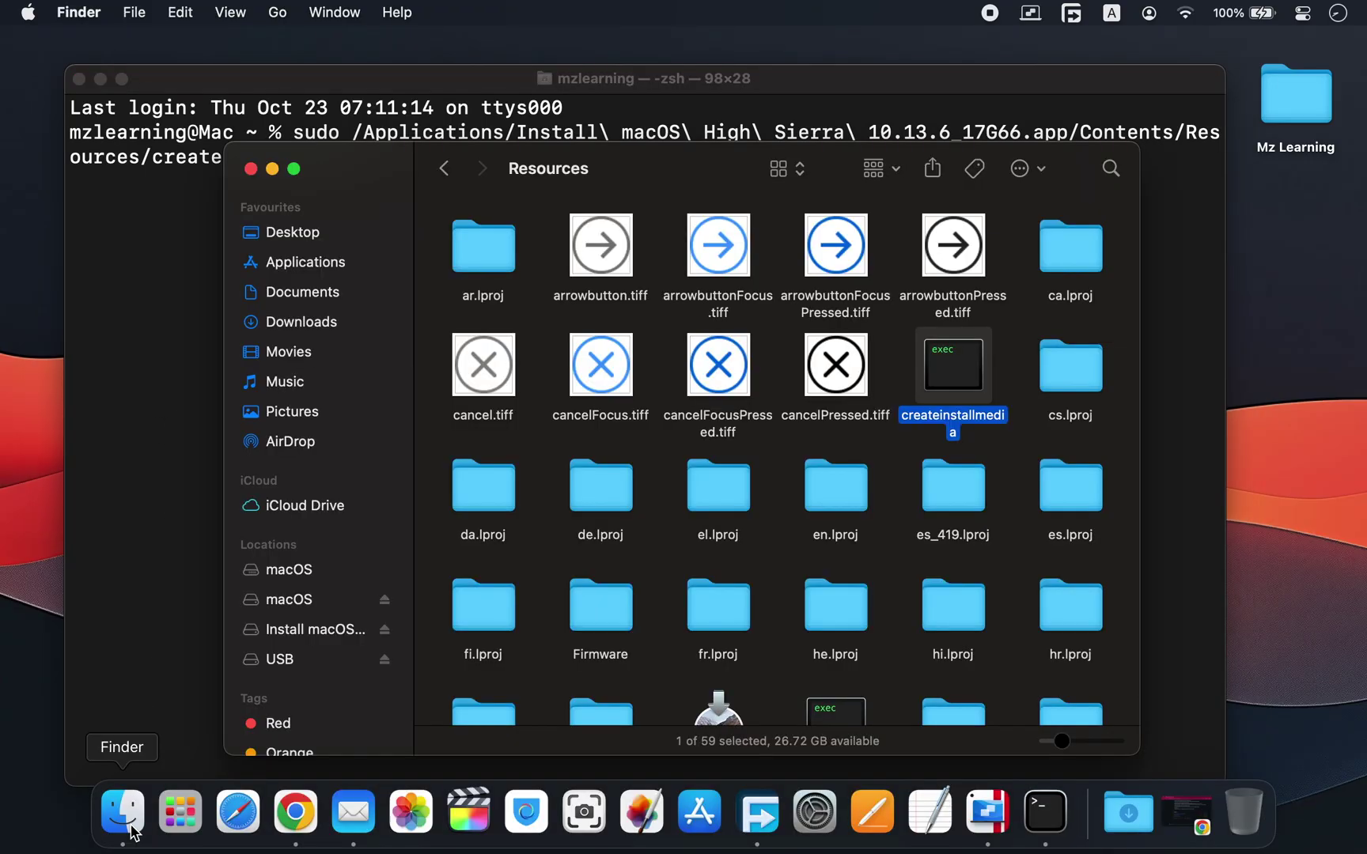
{"action": "left_click", "coordinate": [250, 669]}
{"action": "left_click_drag", "start_coordinate": [526, 182], "coordinate": [548, 230]}
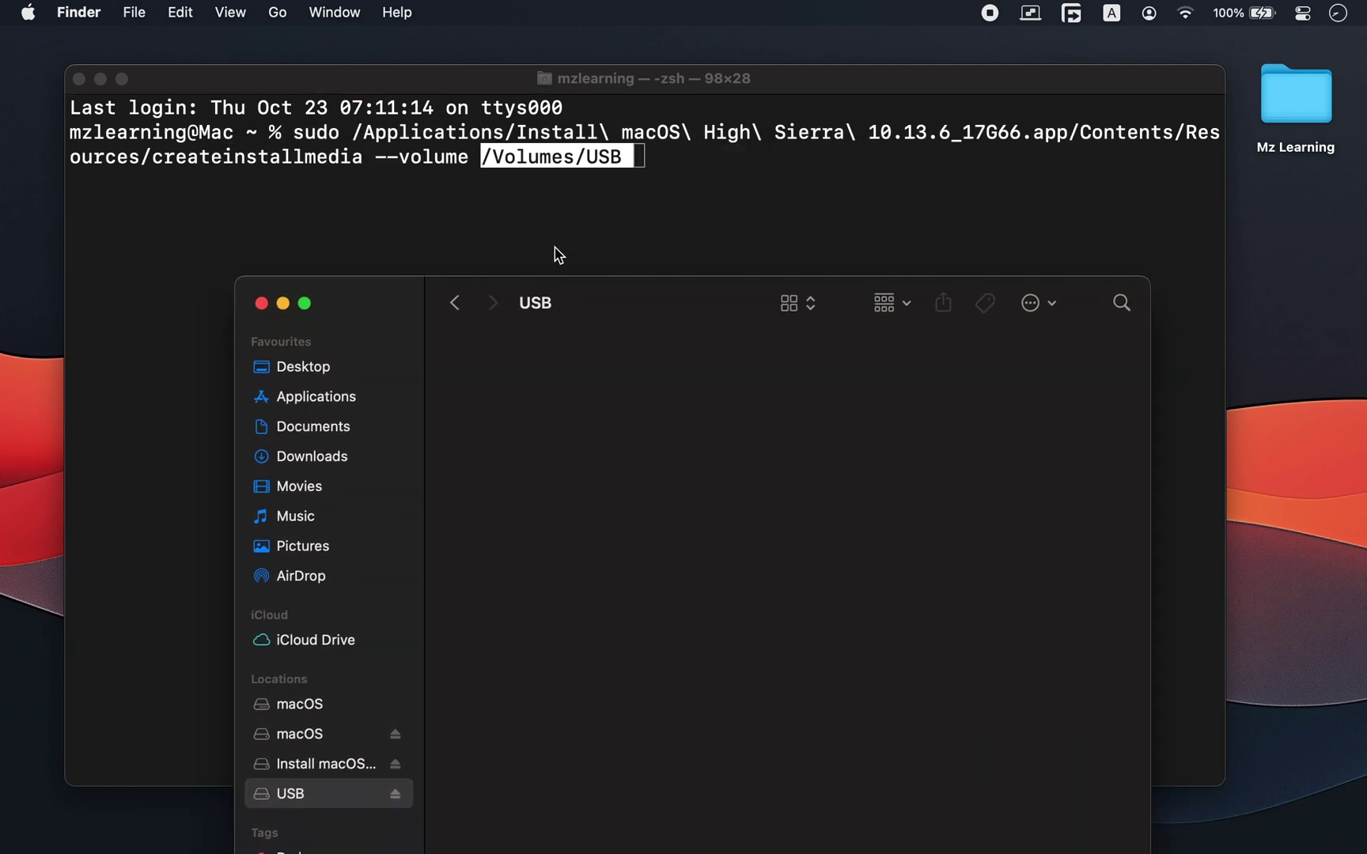
{"action": "left_click", "coordinate": [261, 303]}
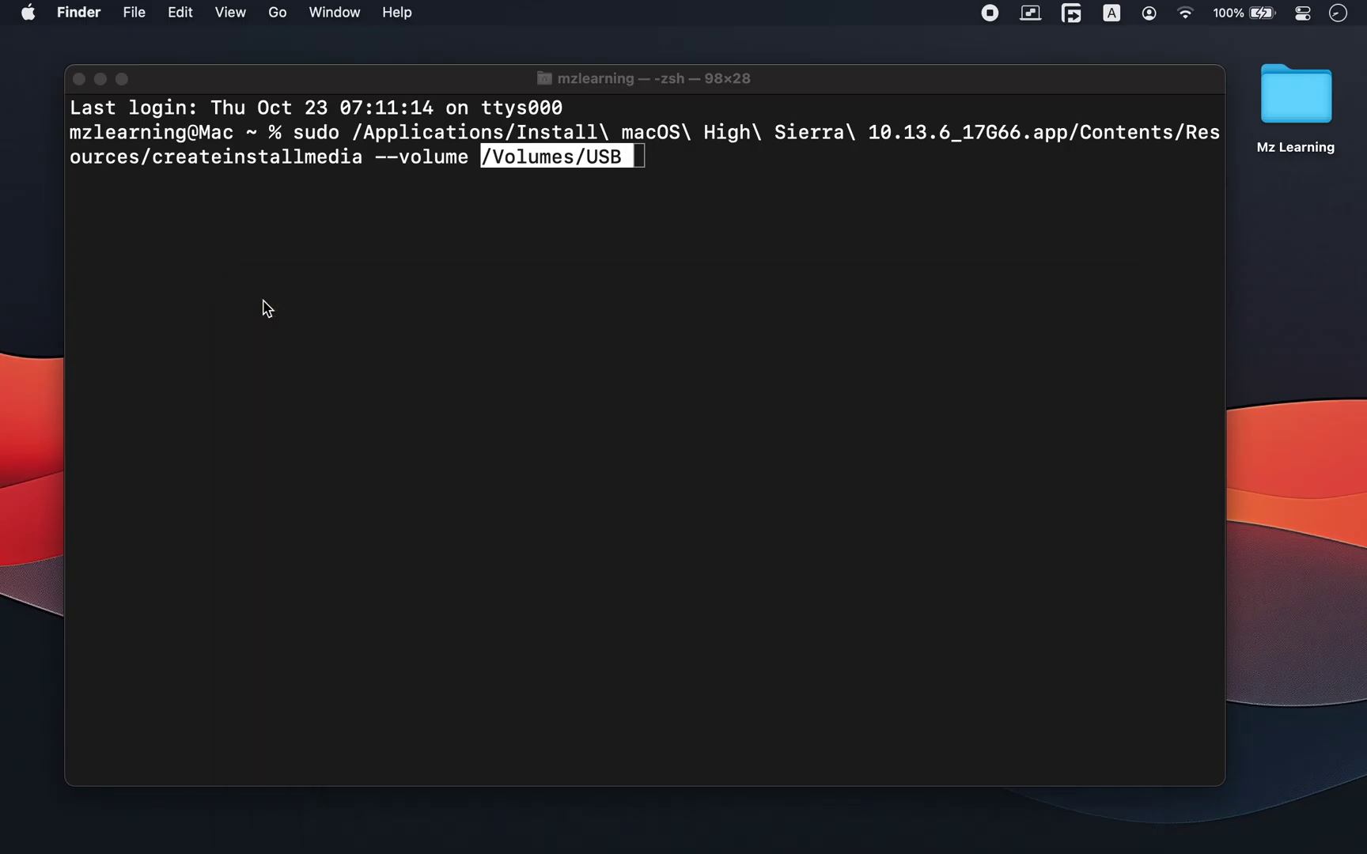
- Run createinstallmedia with the admin password, answer y to erase USB, and highlight 'Copy complete.'
{"action": "left_click", "coordinate": [267, 309]}
{"action": "key", "text": "Return"}
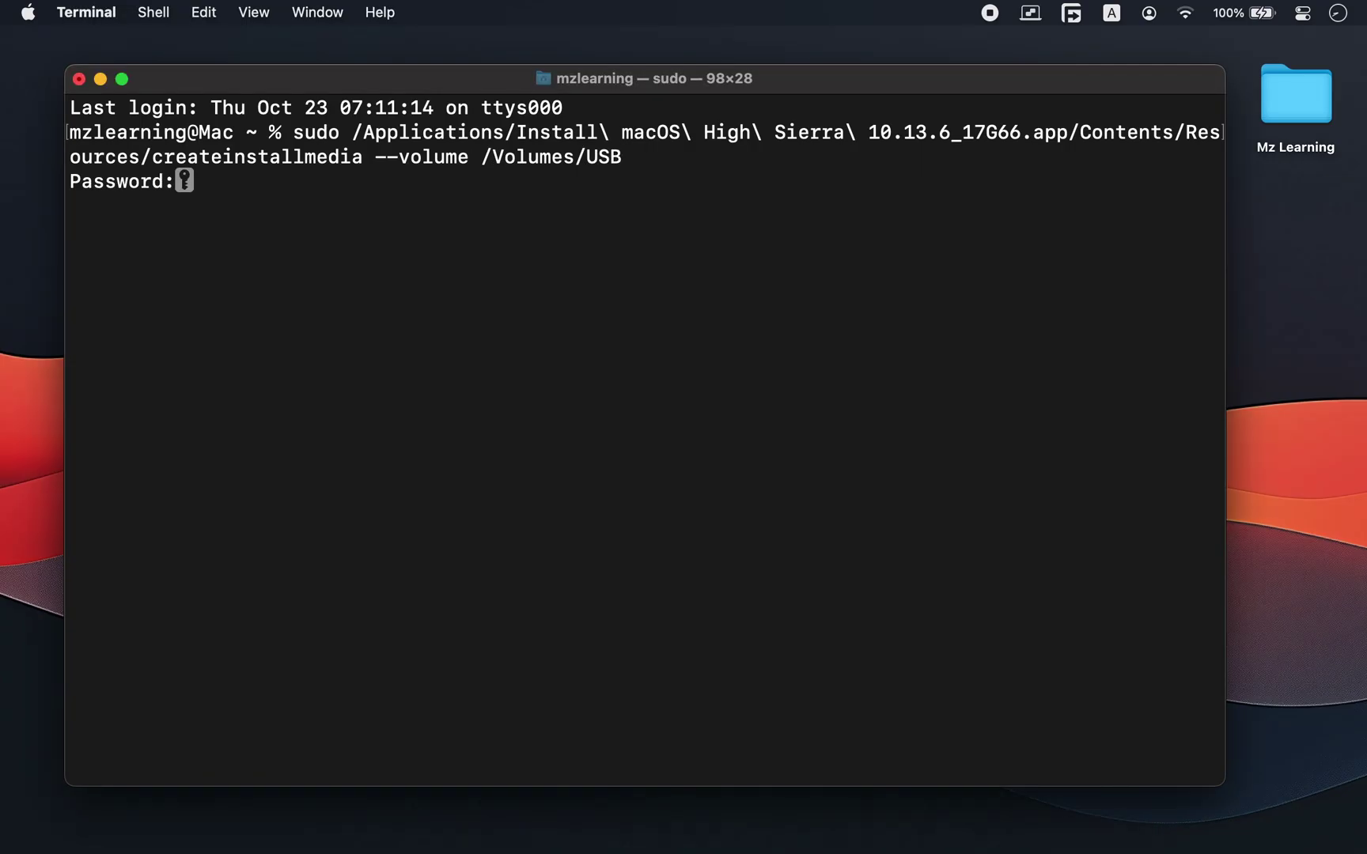
{"action": "key", "text": "Return"}
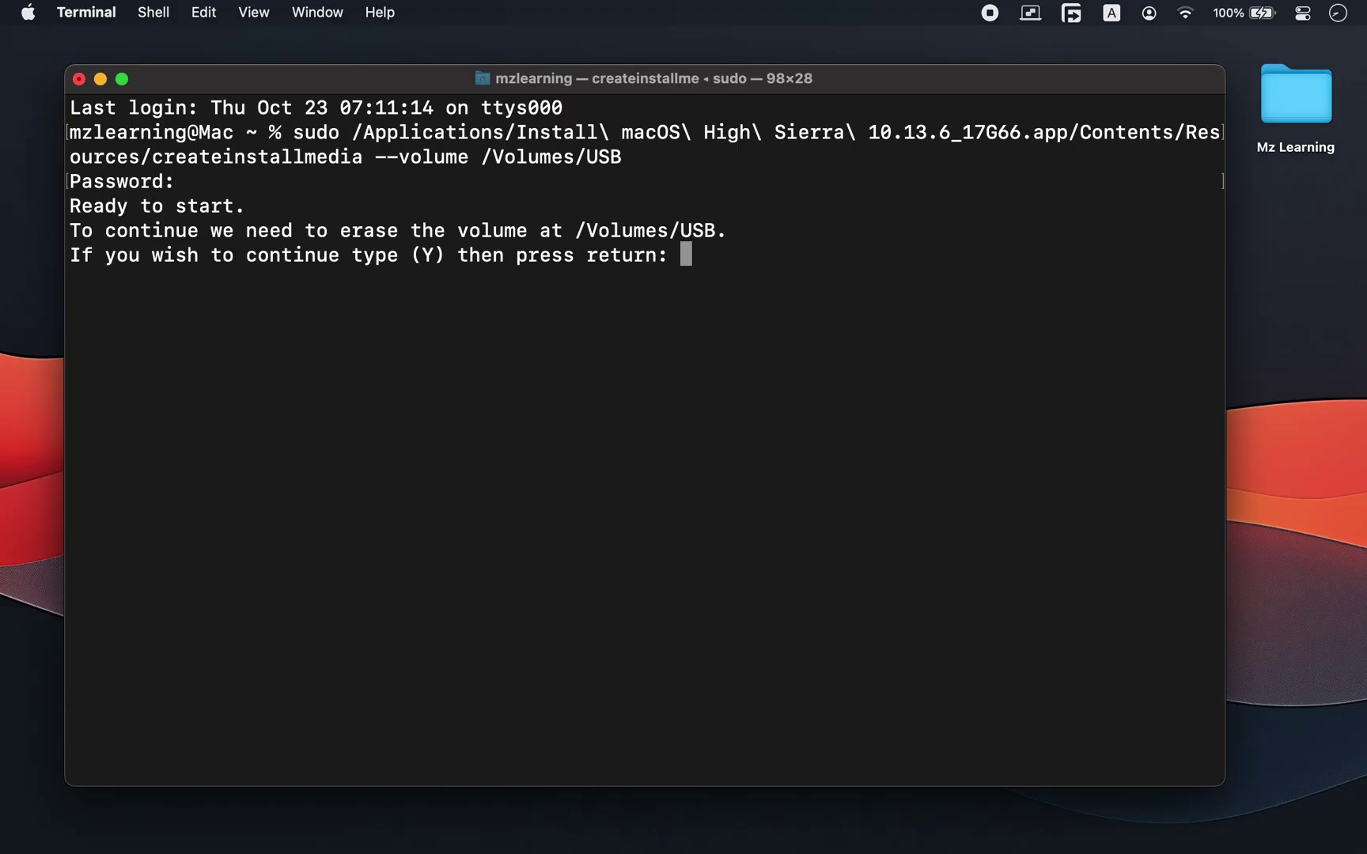
{"action": "type", "text": "y"}
{"action": "key", "text": "Return"}
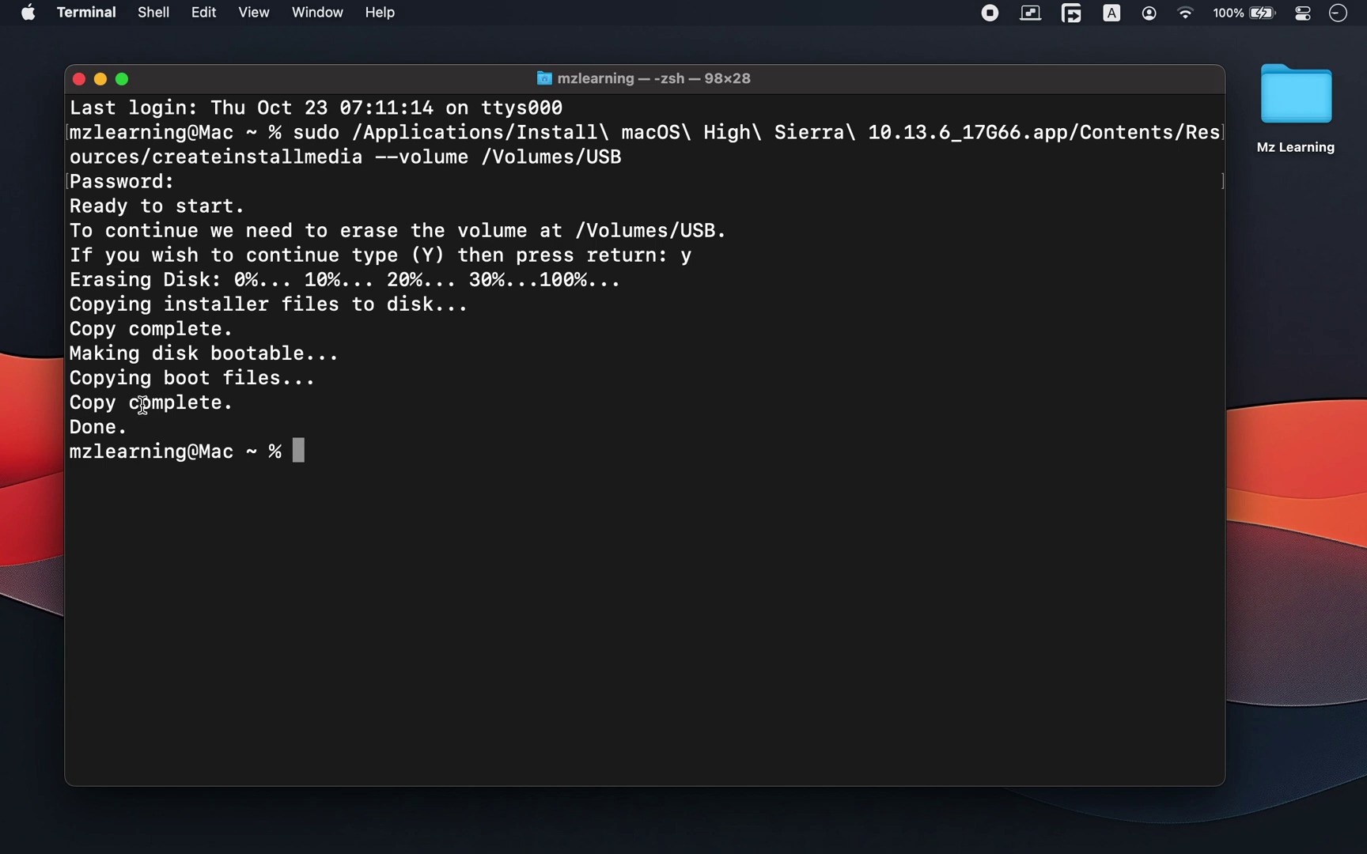
{"action": "left_click_drag", "start_coordinate": [70, 404], "coordinate": [248, 404]}
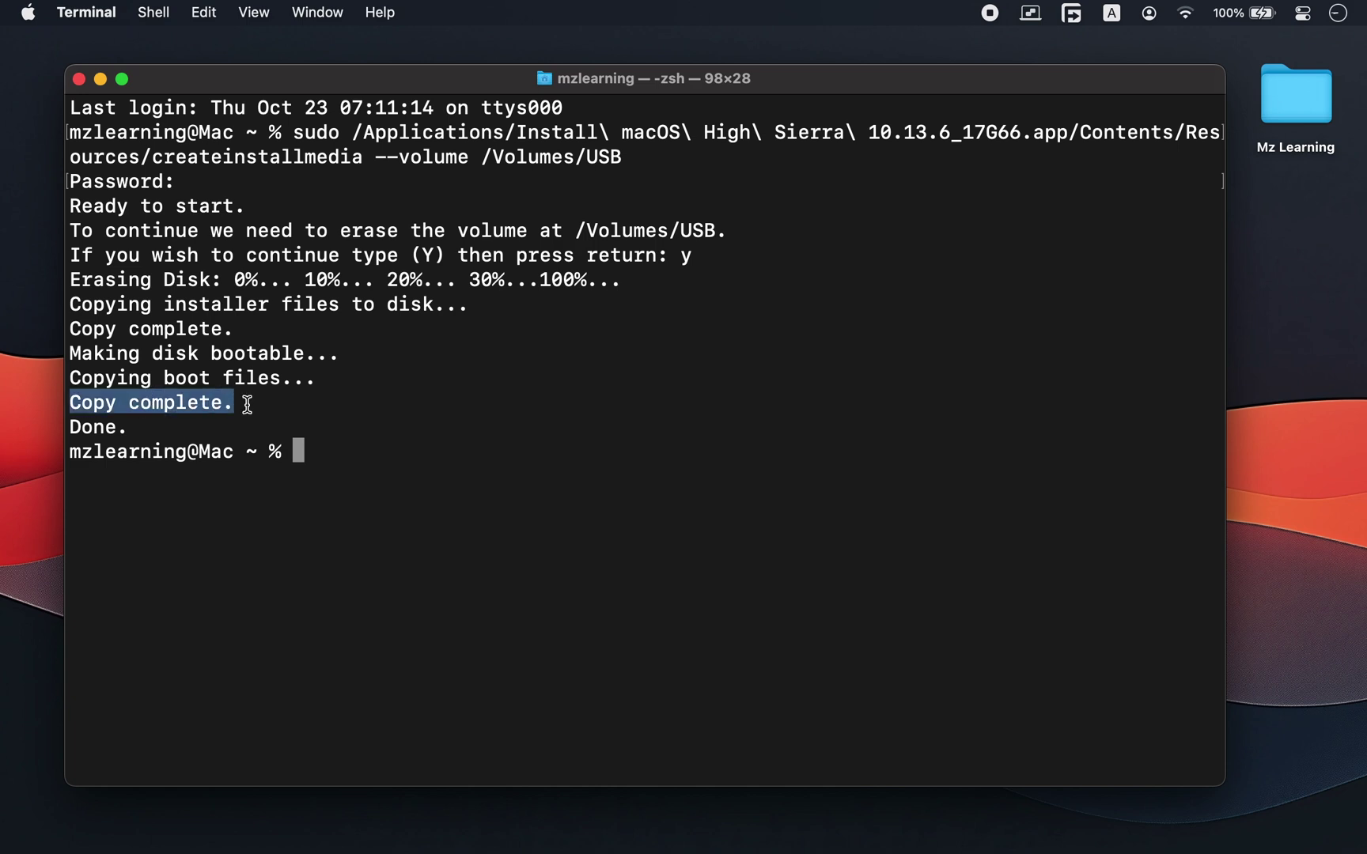